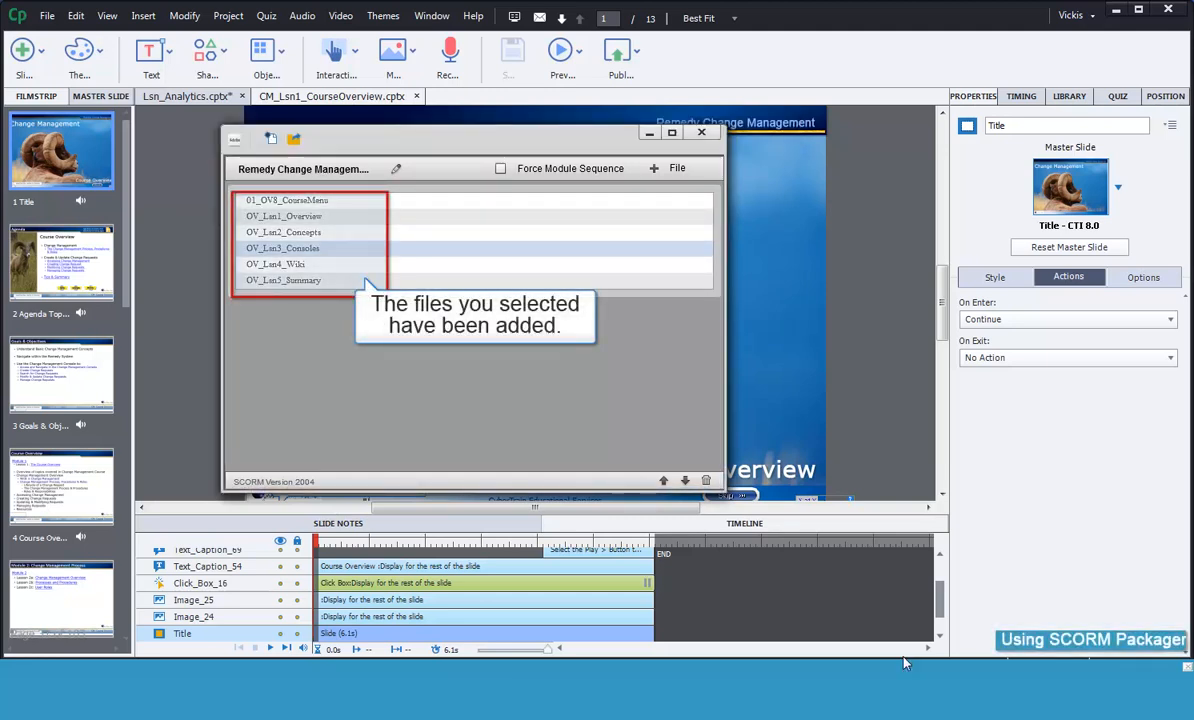
Open publishing for the SCORM package and set its publish folder to My Adobe Captivate Projects\Published\LMS\Overview.
{"action": "left_click", "coordinate": [308, 201]}
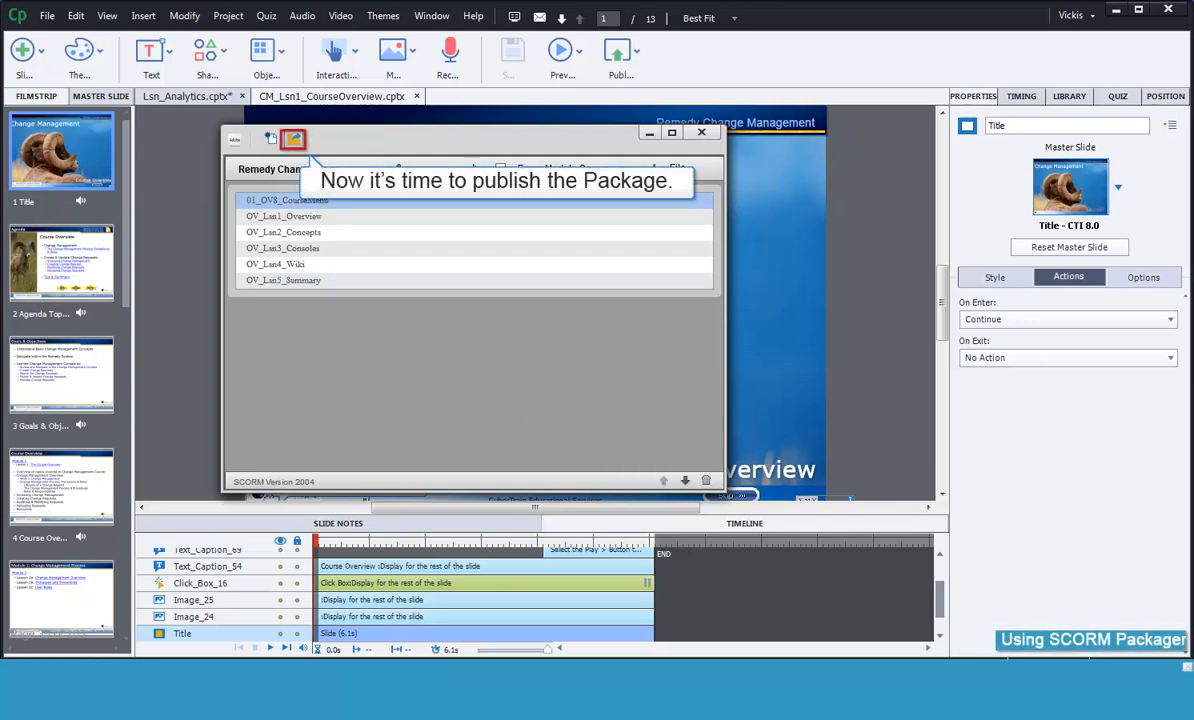
{"action": "left_click", "coordinate": [292, 139]}
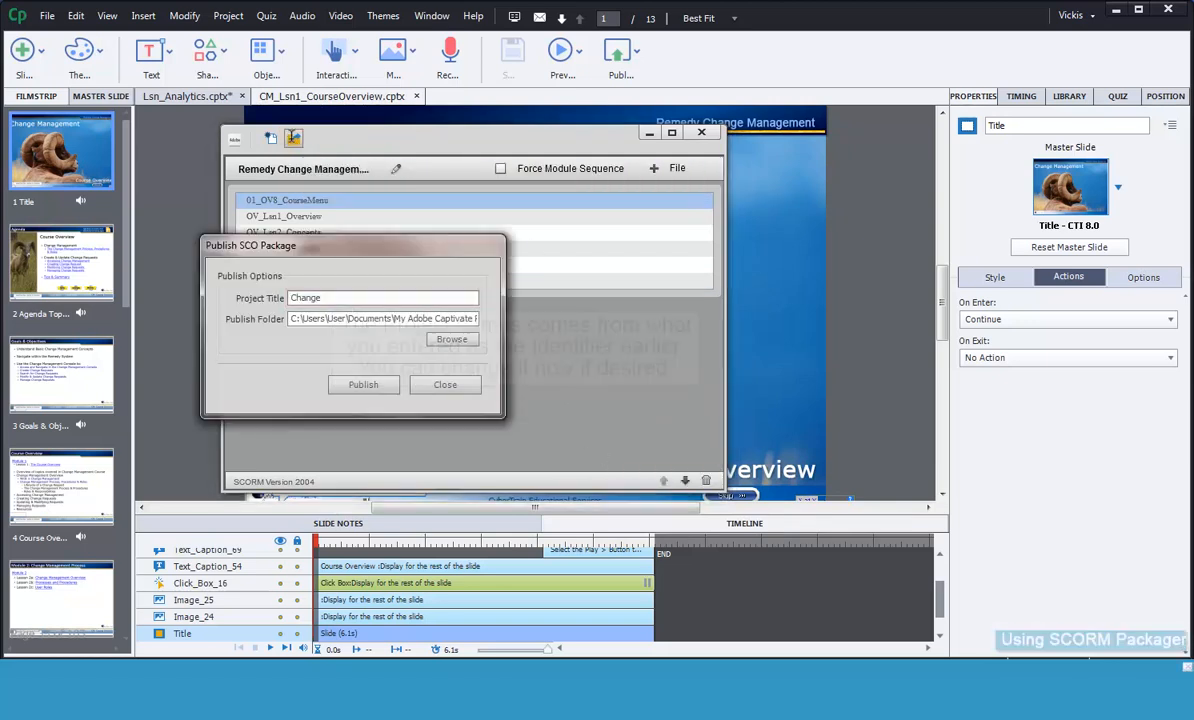
{"action": "left_click", "coordinate": [331, 299]}
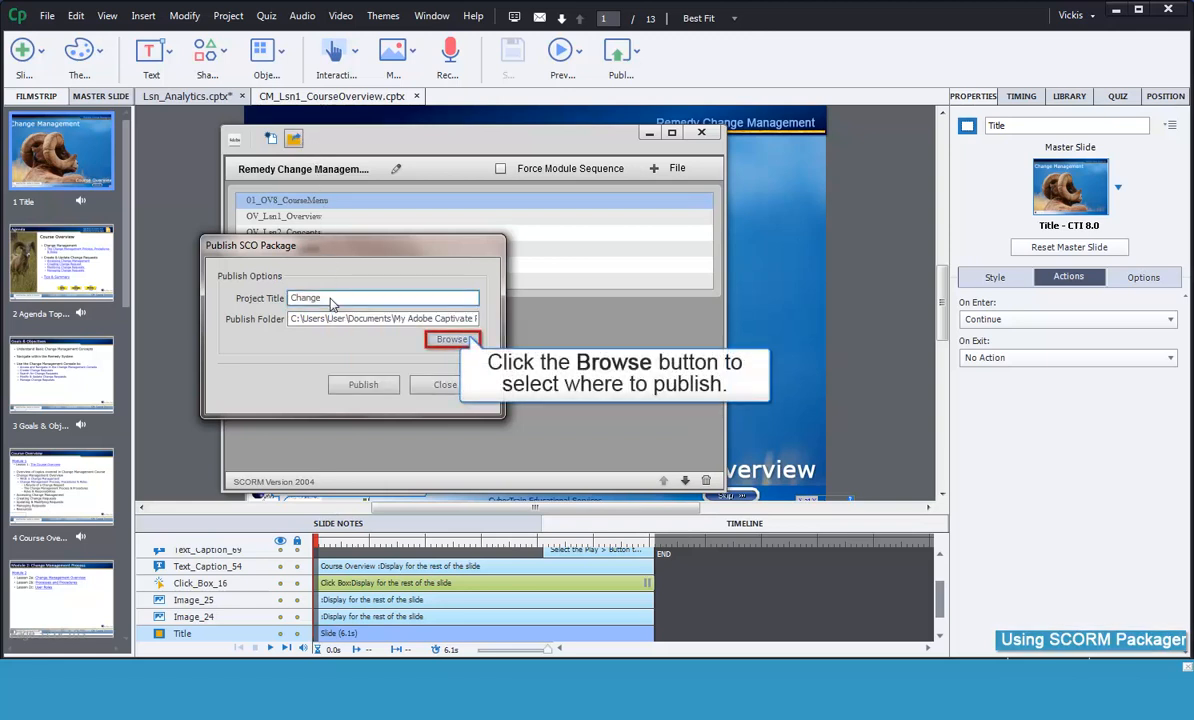
{"action": "left_click", "coordinate": [455, 340]}
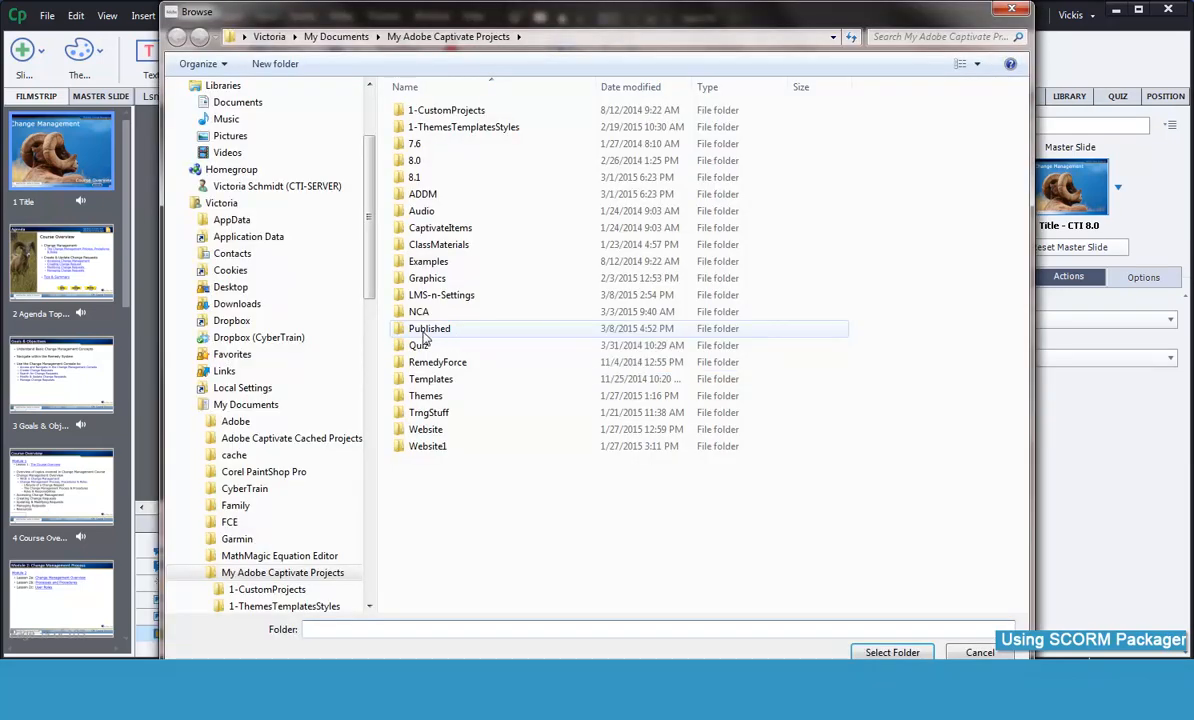
{"action": "double_click", "coordinate": [427, 330]}
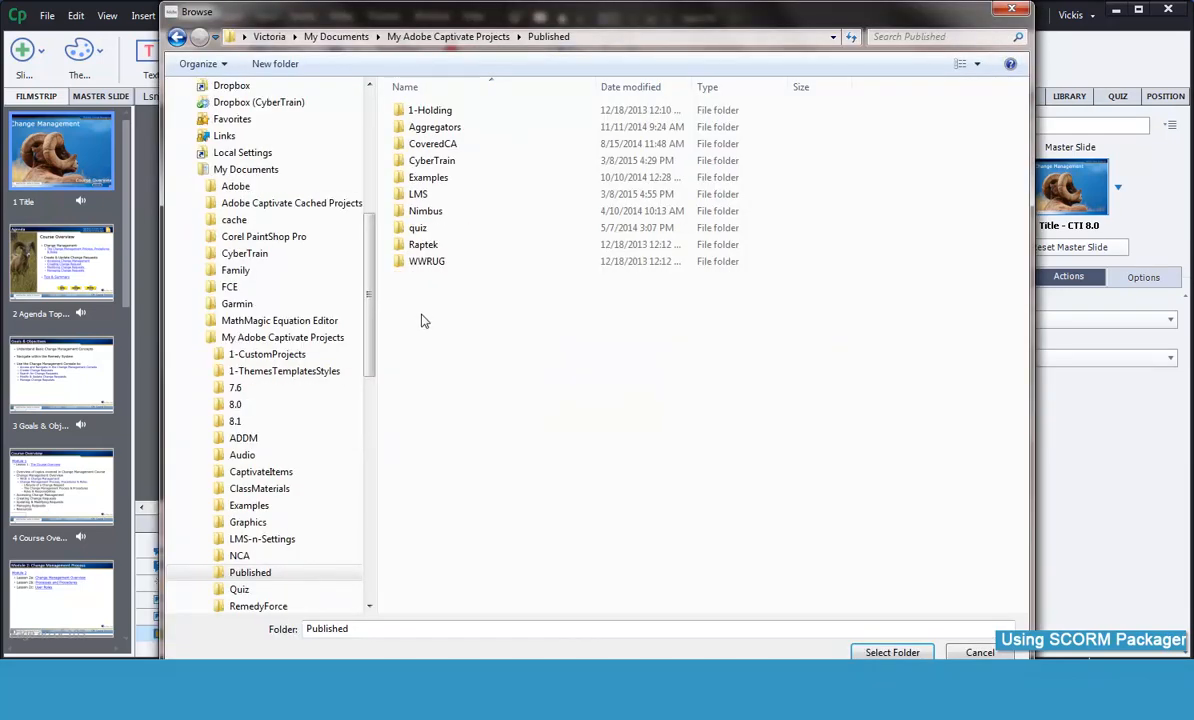
{"action": "double_click", "coordinate": [423, 196]}
{"action": "double_click", "coordinate": [424, 126]}
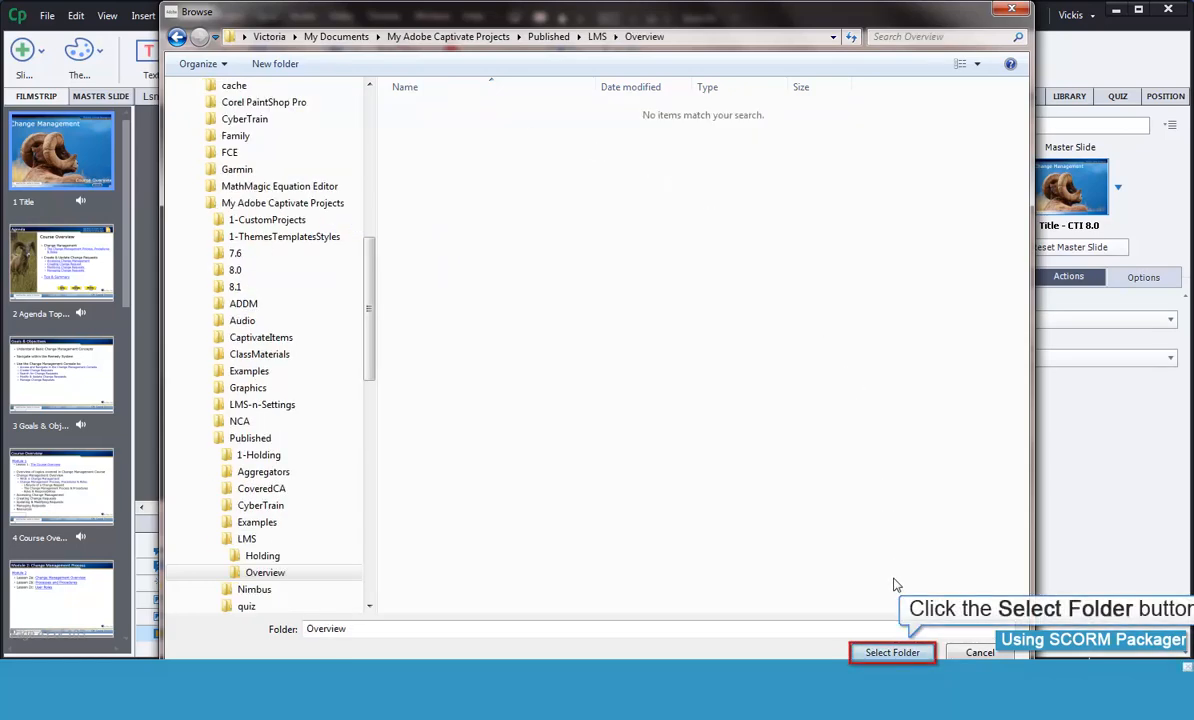
{"action": "left_click", "coordinate": [892, 652]}
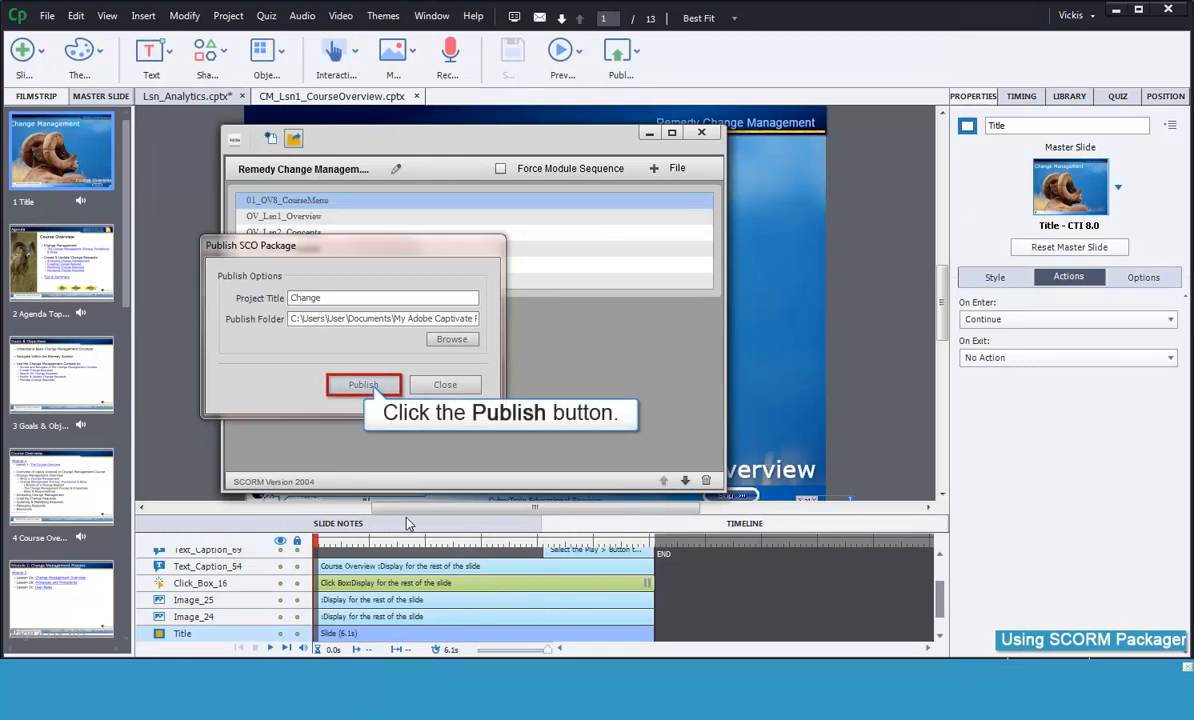
Publish the SCORM package with project title Change, acknowledge the confirmation, and close the packager.
{"action": "left_click", "coordinate": [362, 385]}
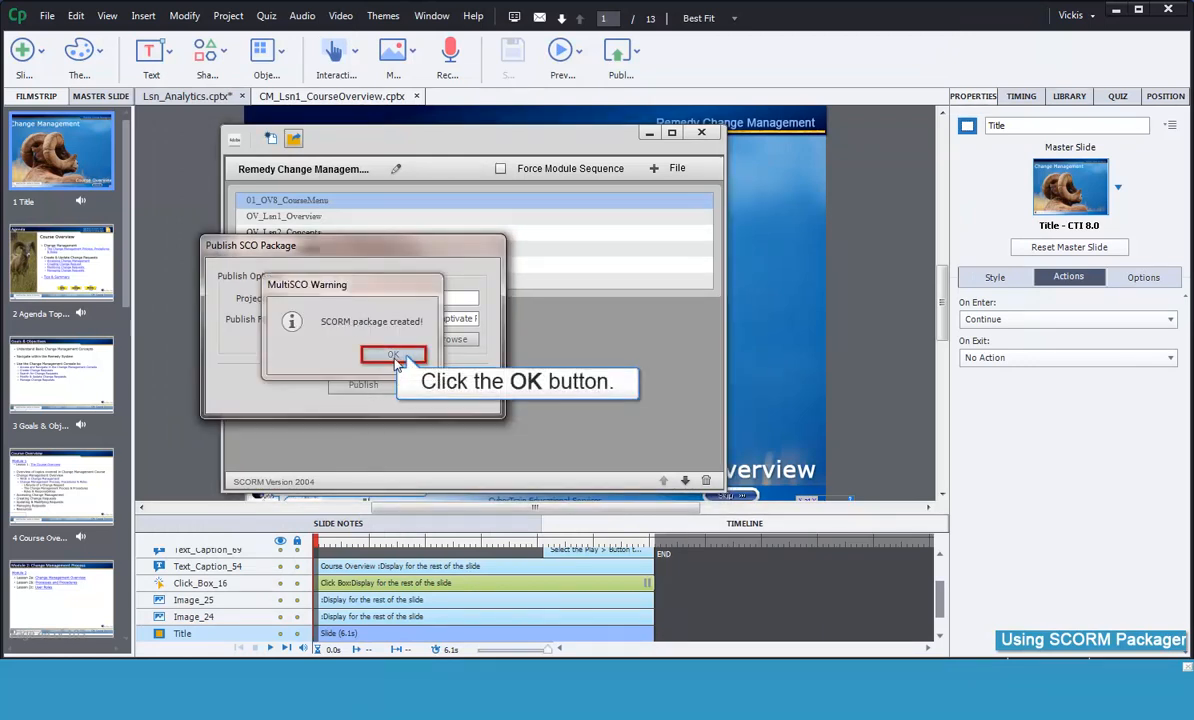
{"action": "left_click", "coordinate": [394, 357]}
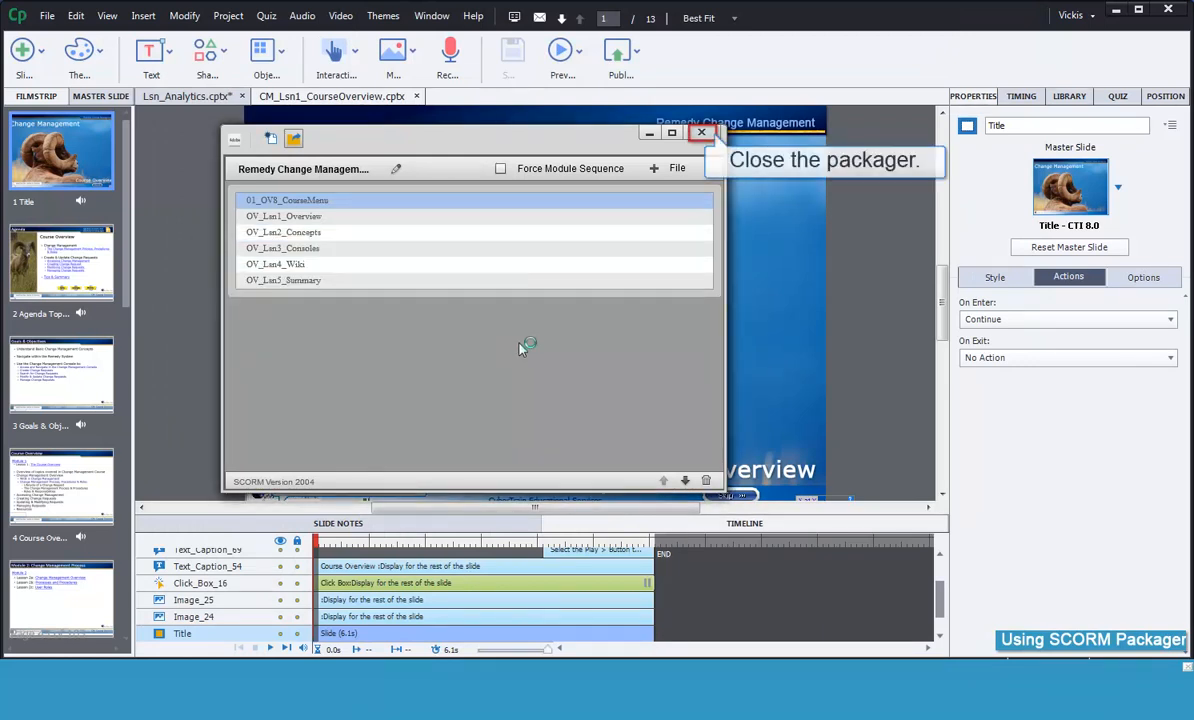
{"action": "left_click", "coordinate": [701, 133]}
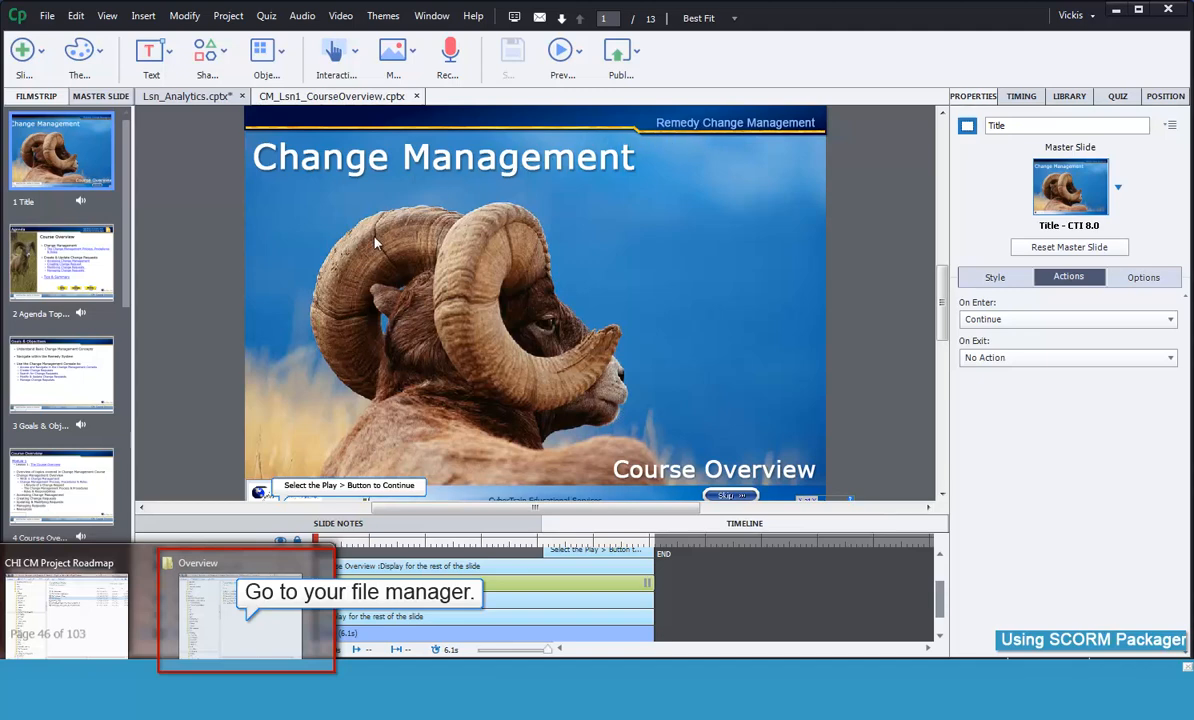
Switch to Windows Explorer and extract Change.zip into a Change folder inside the Overview folder.
{"action": "left_click", "coordinate": [230, 625]}
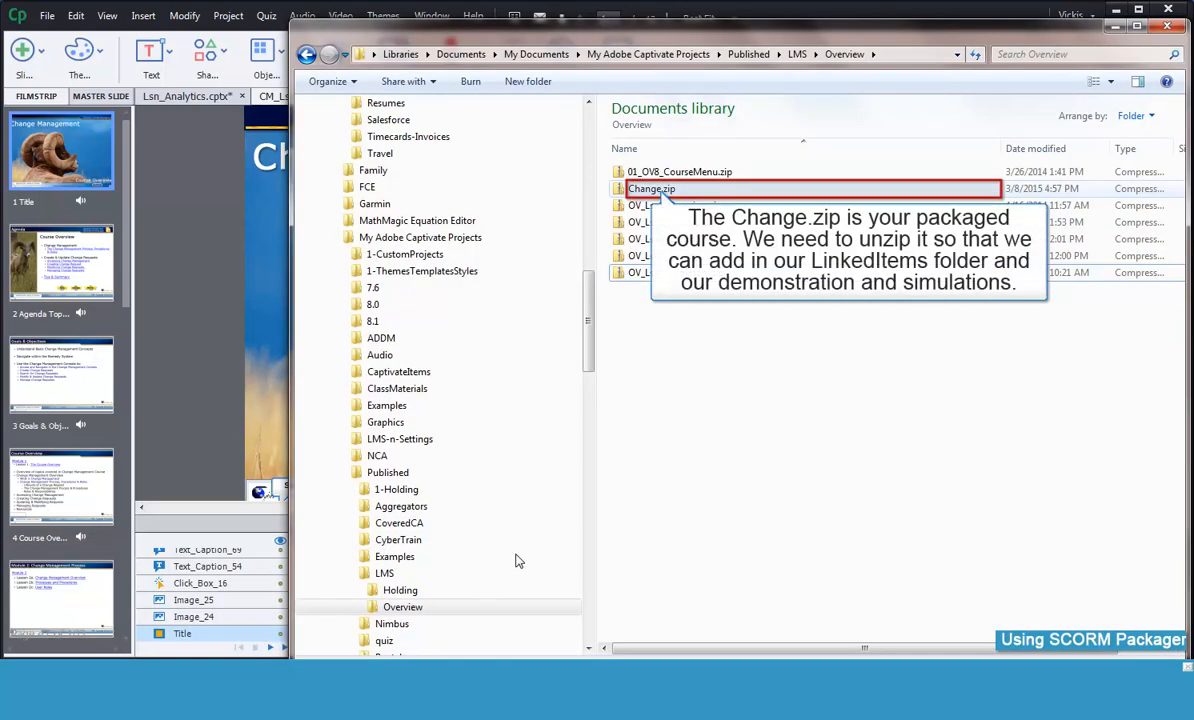
{"action": "left_click", "coordinate": [655, 193]}
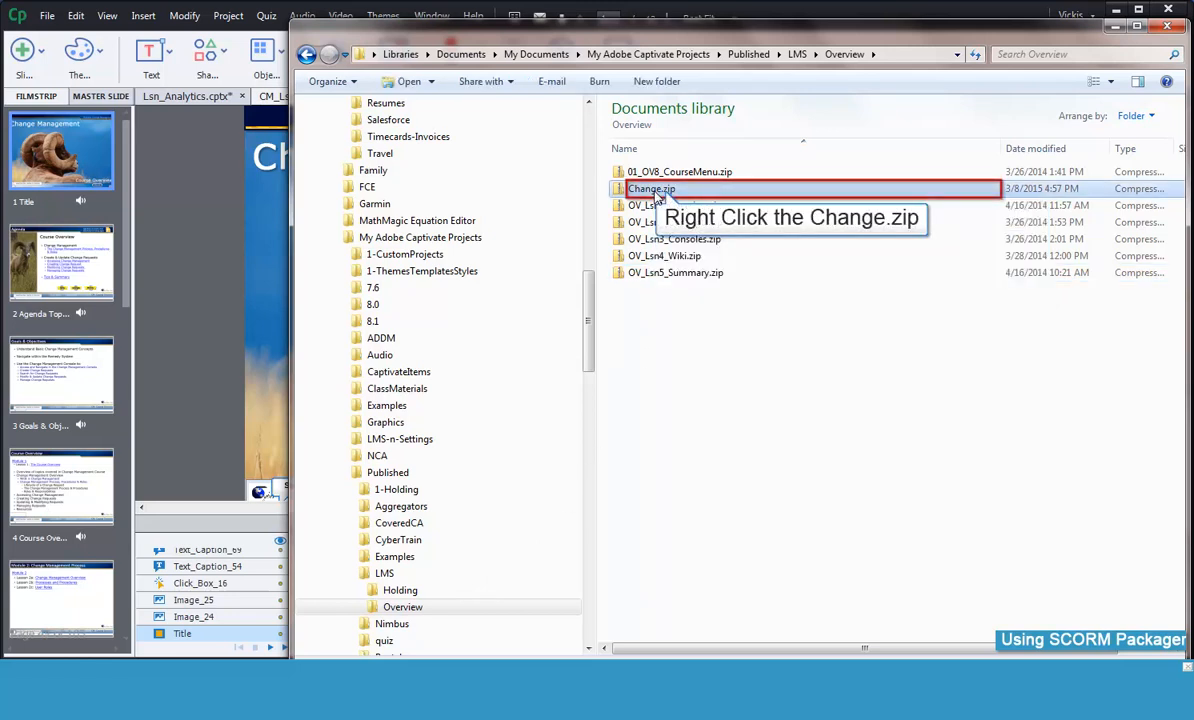
{"action": "right_click", "coordinate": [659, 196]}
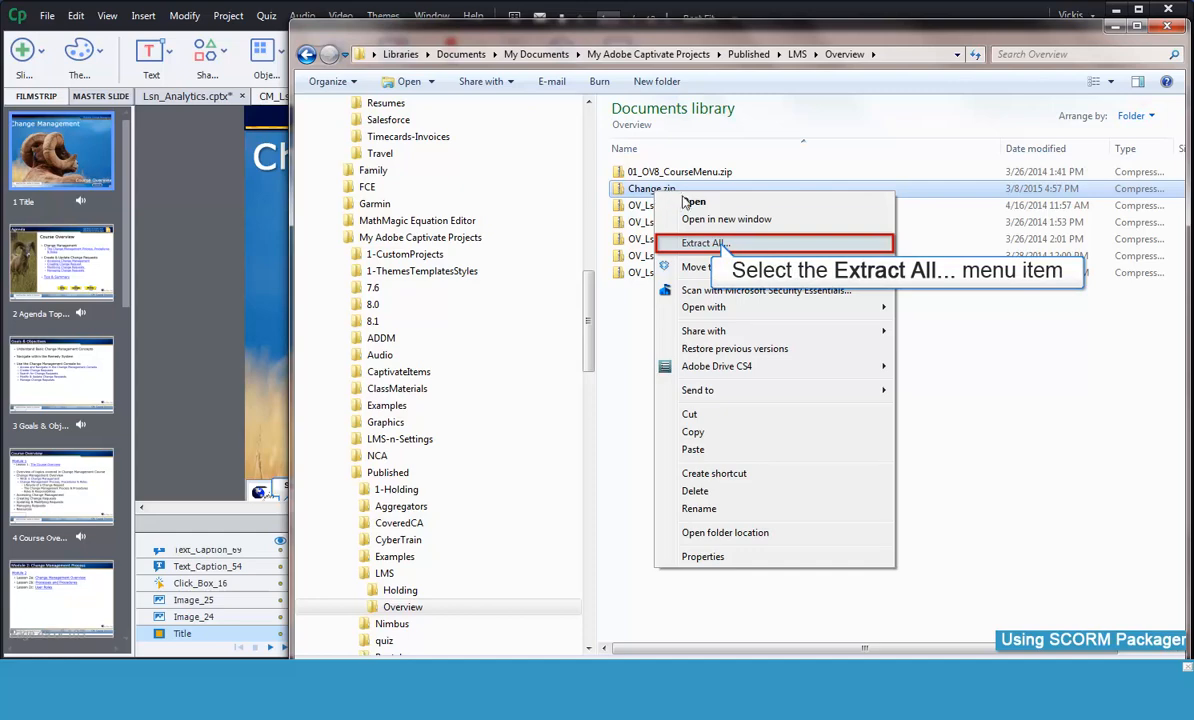
{"action": "left_click", "coordinate": [705, 243]}
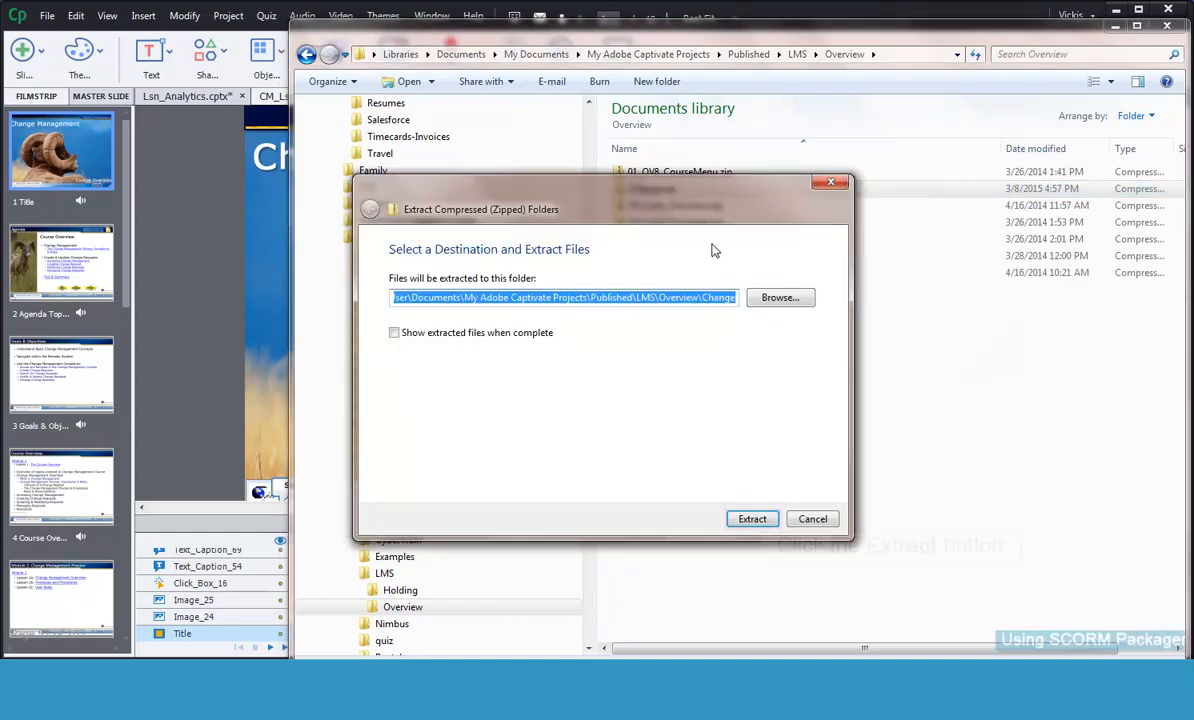
{"action": "left_click", "coordinate": [752, 519]}
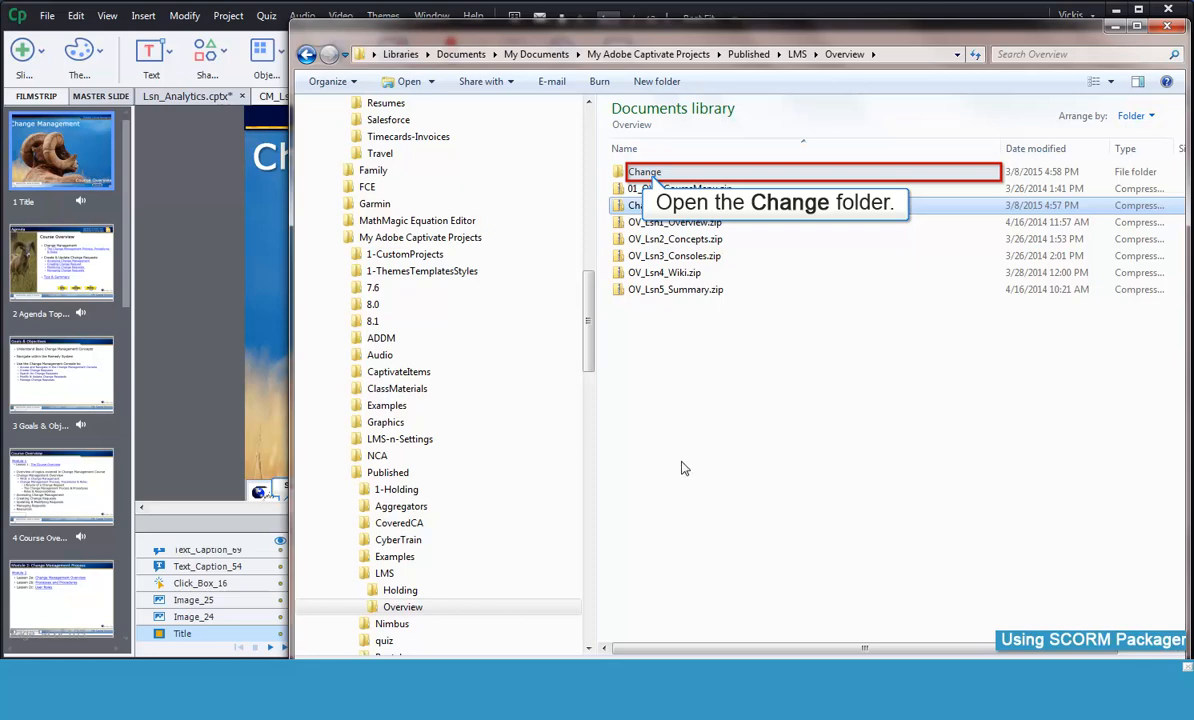
Open the Linear subfolder inside the extracted Change folder.
{"action": "double_click", "coordinate": [645, 173]}
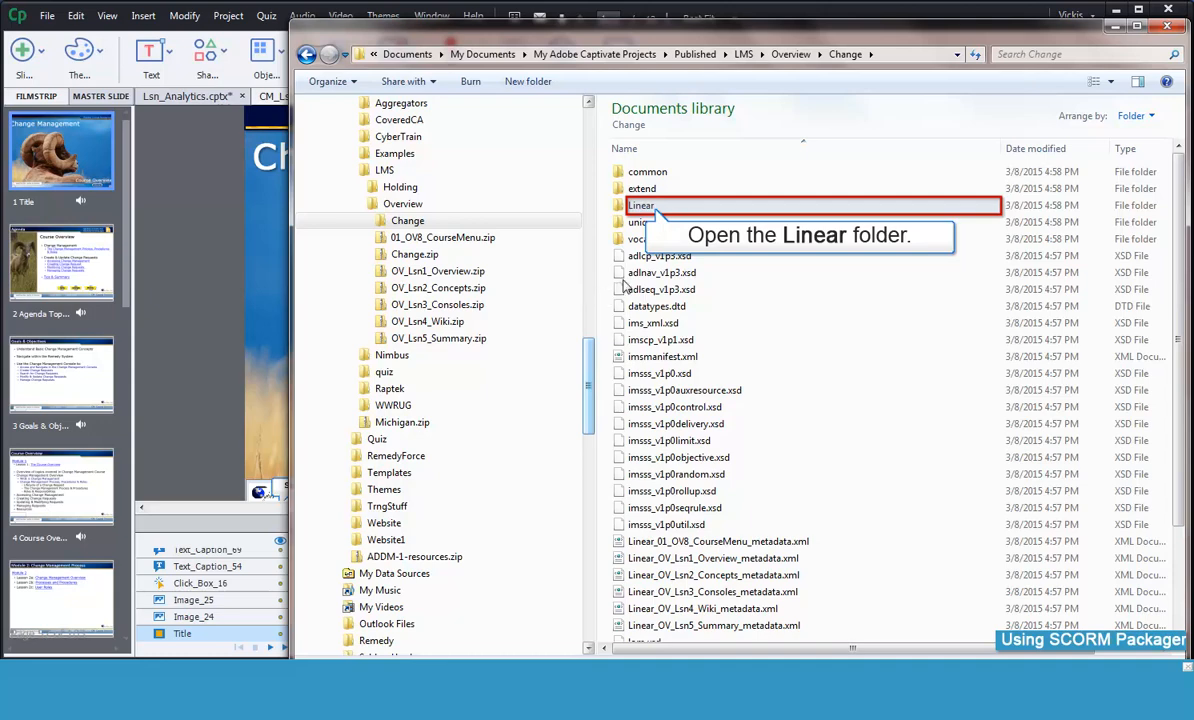
{"action": "double_click", "coordinate": [640, 206]}
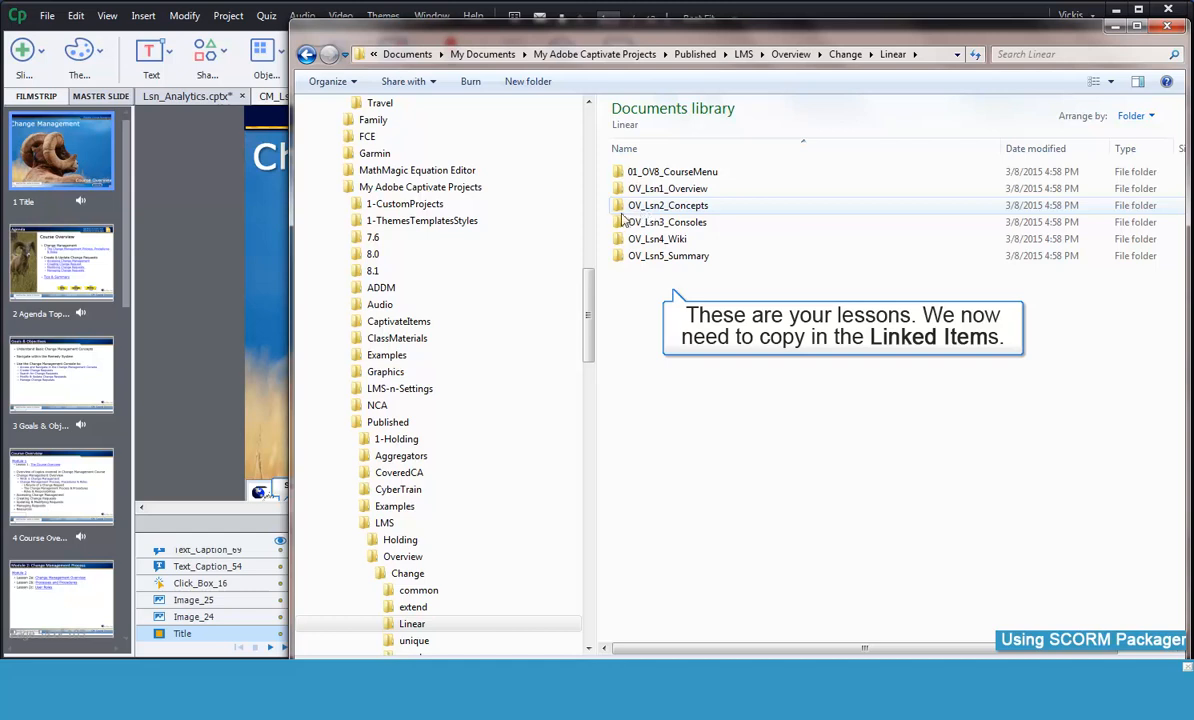
{"action": "scroll", "coordinate": [588, 325], "scroll_direction": "down", "scroll_amount": 6}
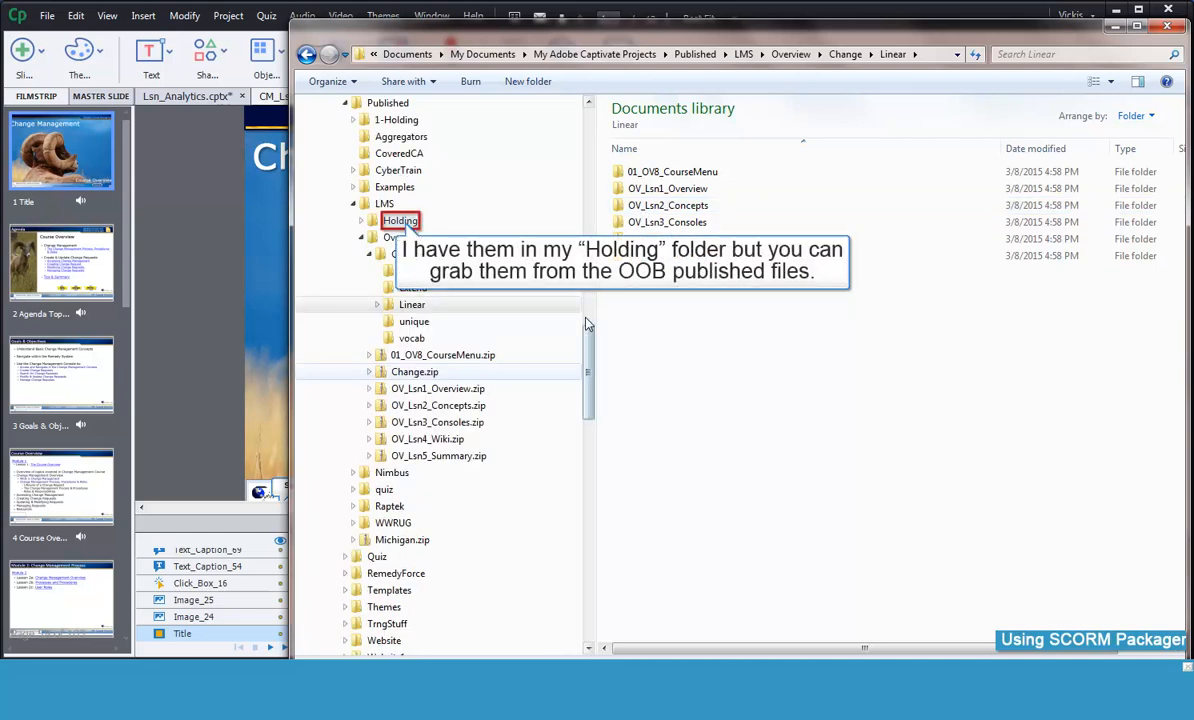
Copy the LinkedItems folder from LMS\Holding\Overview\Linear.
{"action": "left_click", "coordinate": [362, 221]}
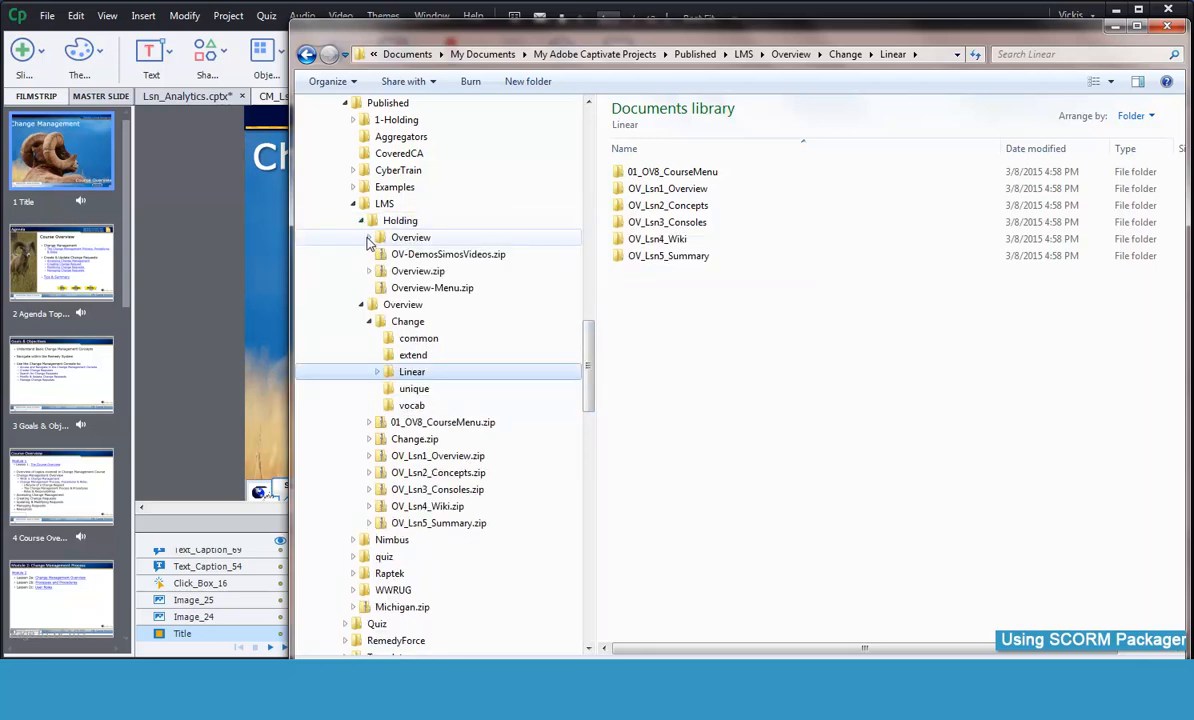
{"action": "left_click", "coordinate": [369, 240]}
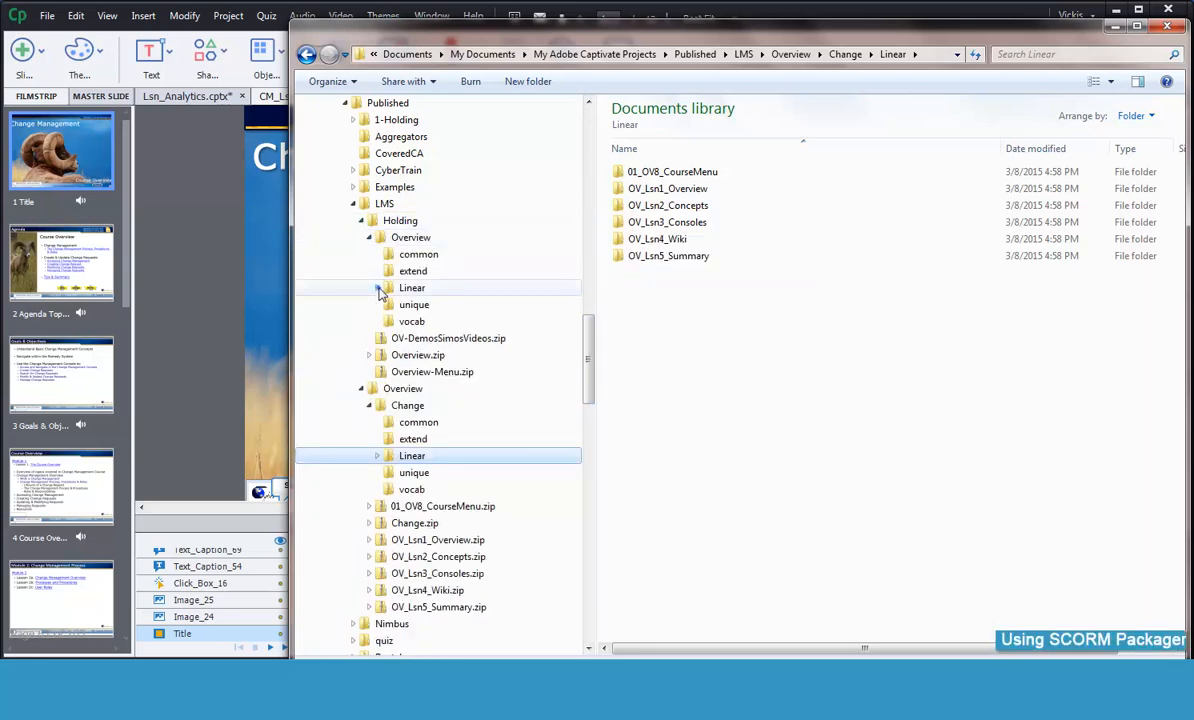
{"action": "left_click", "coordinate": [377, 288]}
{"action": "left_click", "coordinate": [433, 339]}
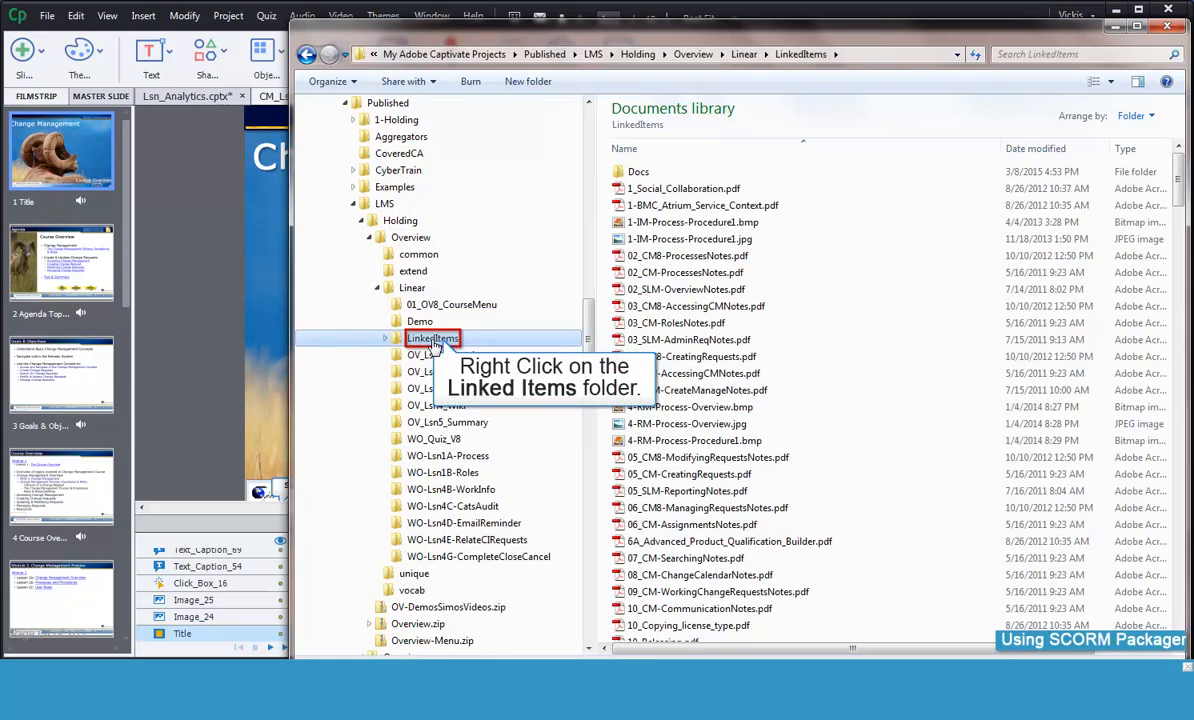
{"action": "right_click", "coordinate": [433, 340]}
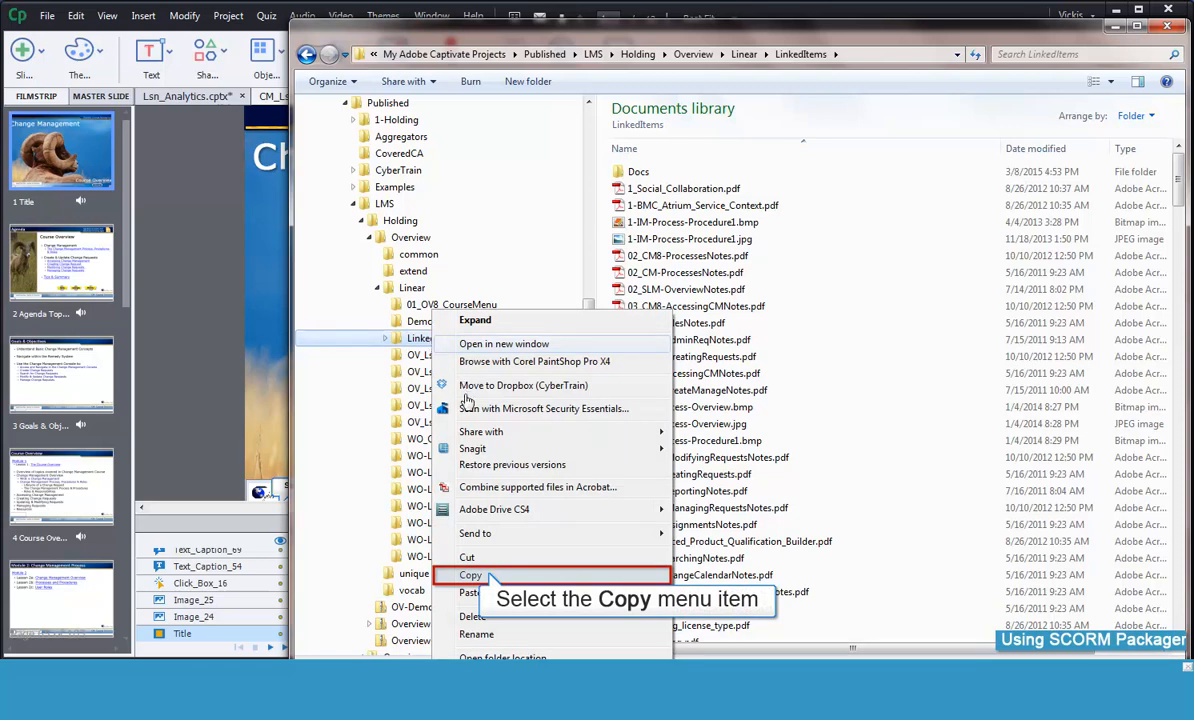
{"action": "left_click", "coordinate": [473, 577]}
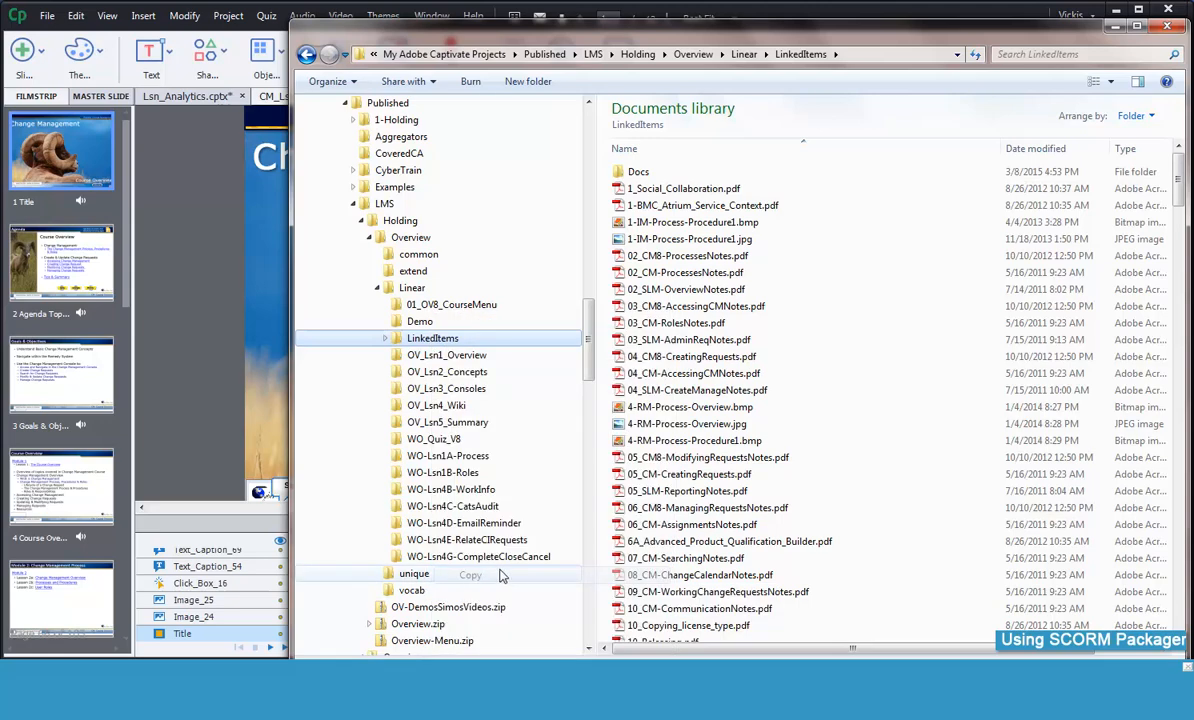
Paste the LinkedItems folder into the Change\Linear folder.
{"action": "left_click_drag", "start_coordinate": [589, 339], "coordinate": [589, 402]}
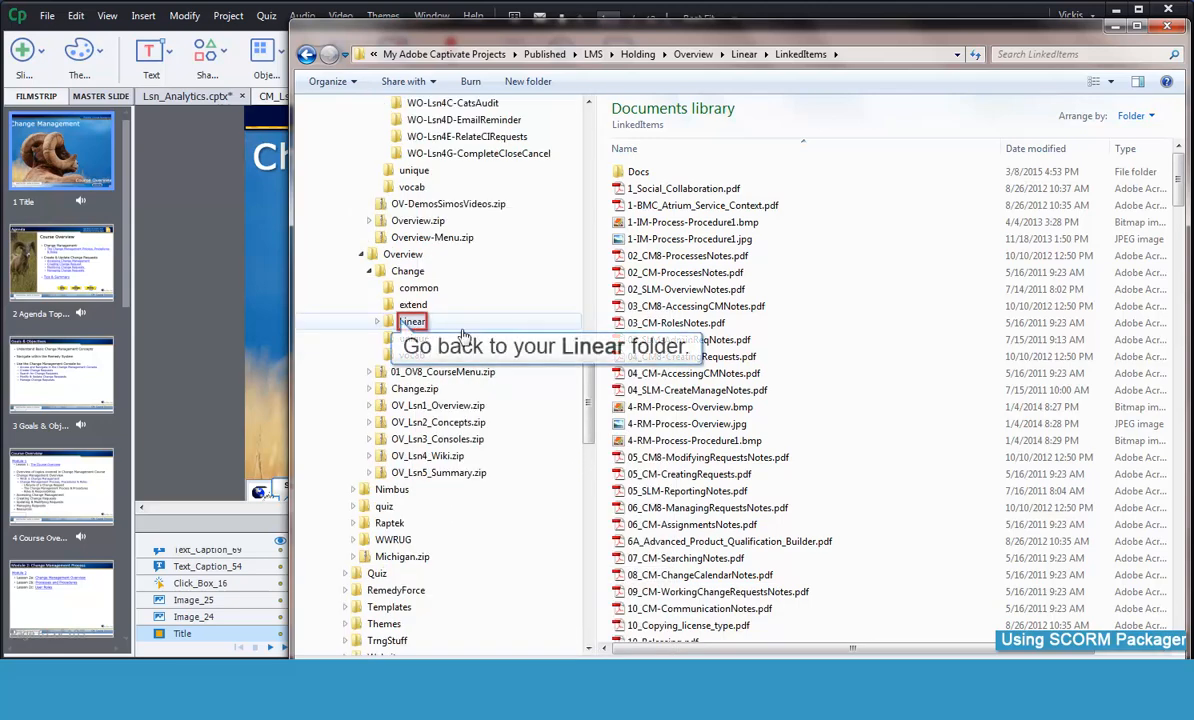
{"action": "left_click", "coordinate": [392, 324]}
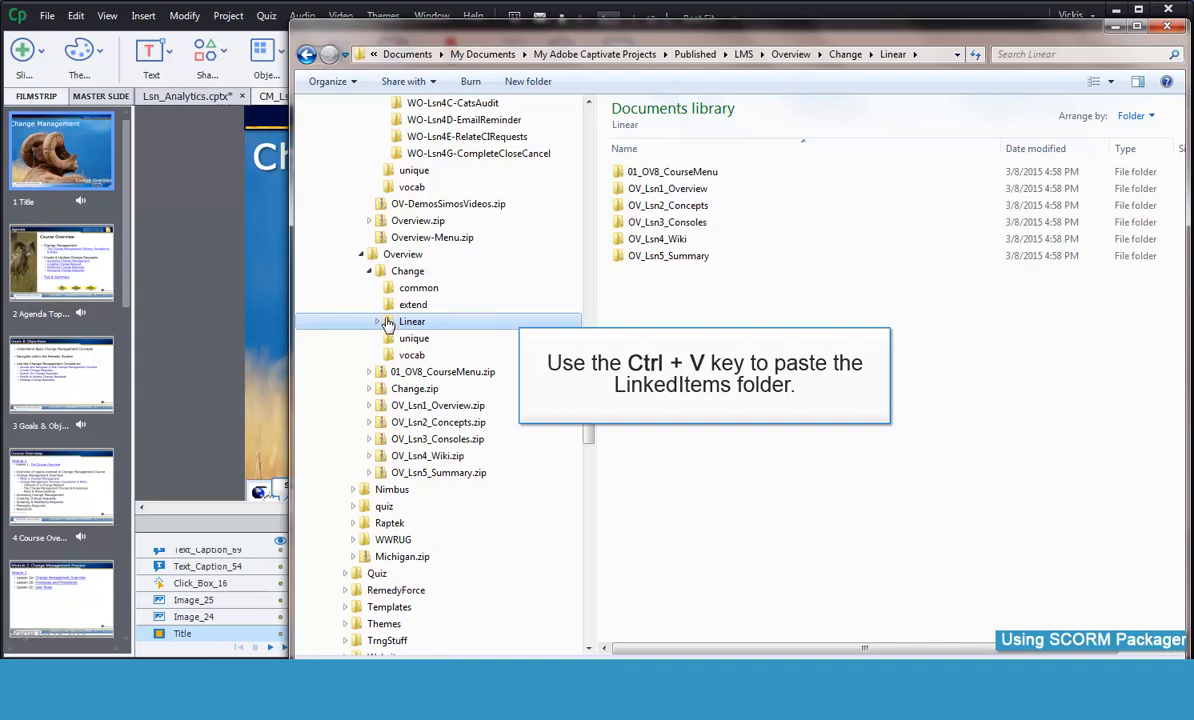
{"action": "key", "text": "ctrl+v"}
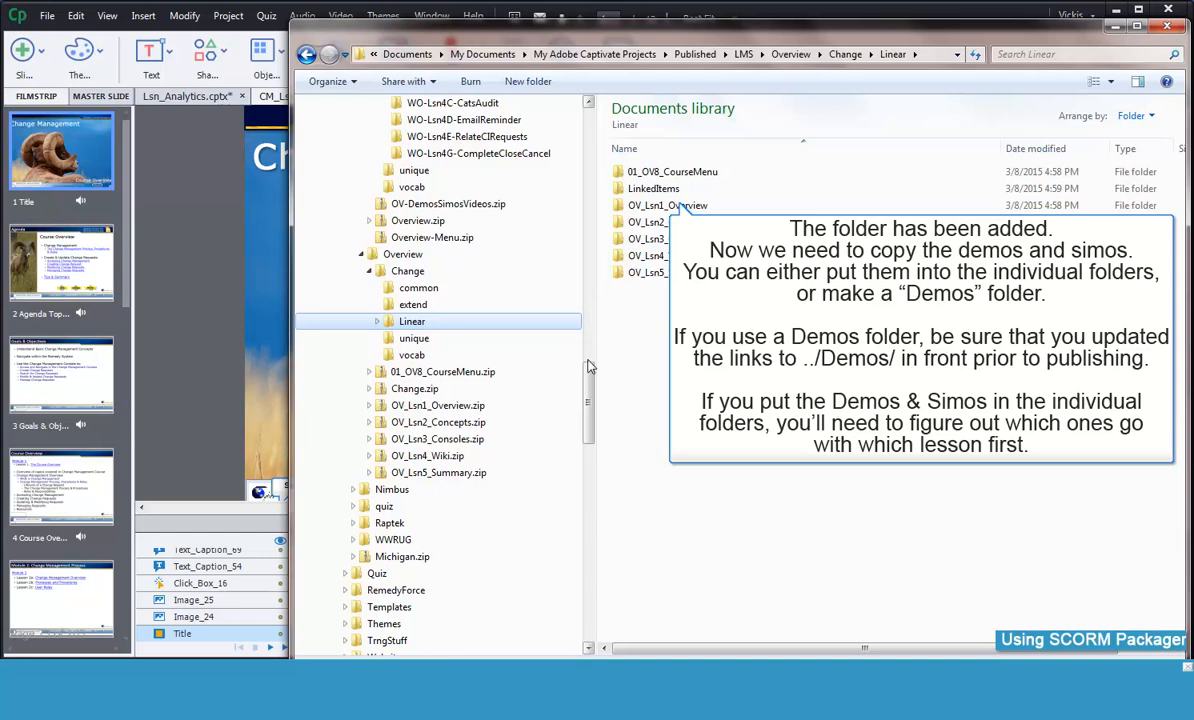
Select and copy all demo and simulation files in the Holding\Overview\Linear\Demo folder.
{"action": "left_click_drag", "start_coordinate": [590, 385], "coordinate": [590, 334]}
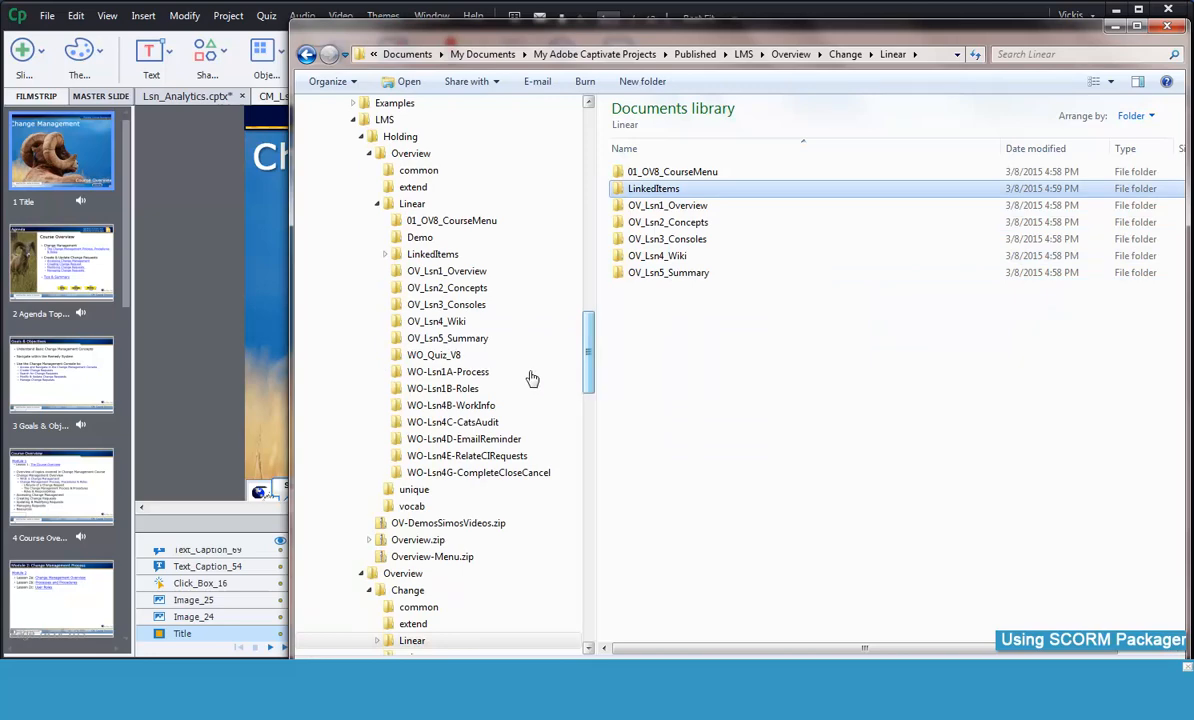
{"action": "left_click", "coordinate": [430, 239]}
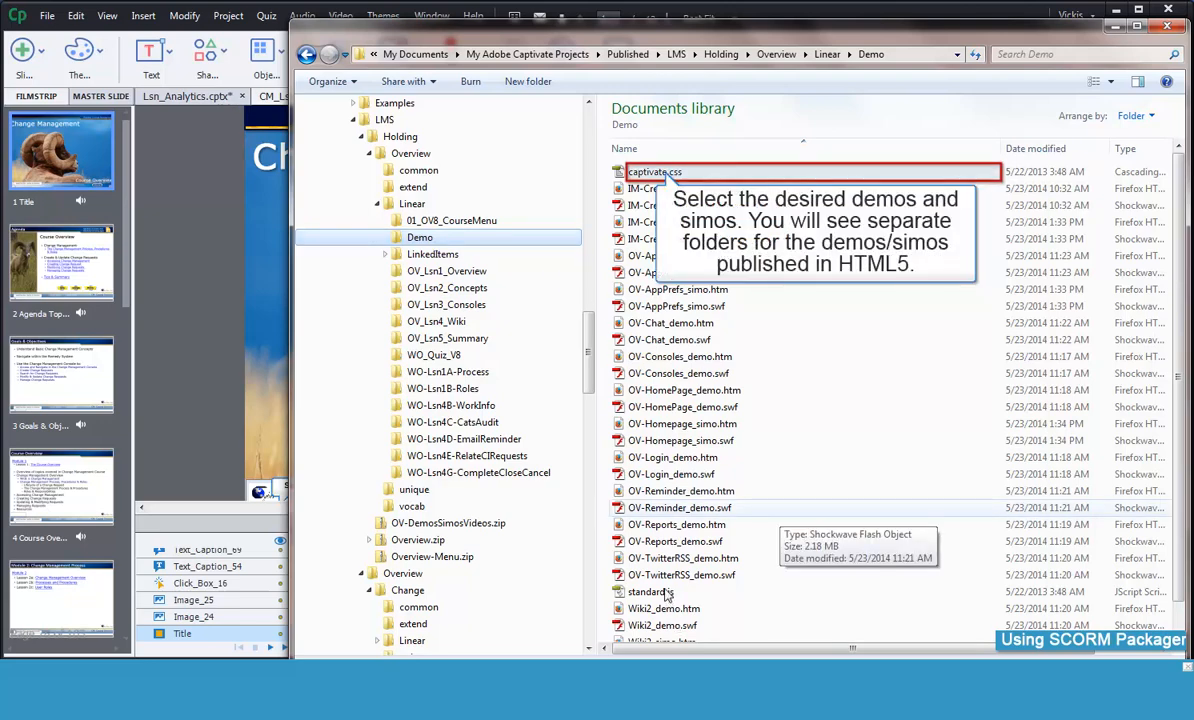
{"action": "left_click", "coordinate": [645, 172]}
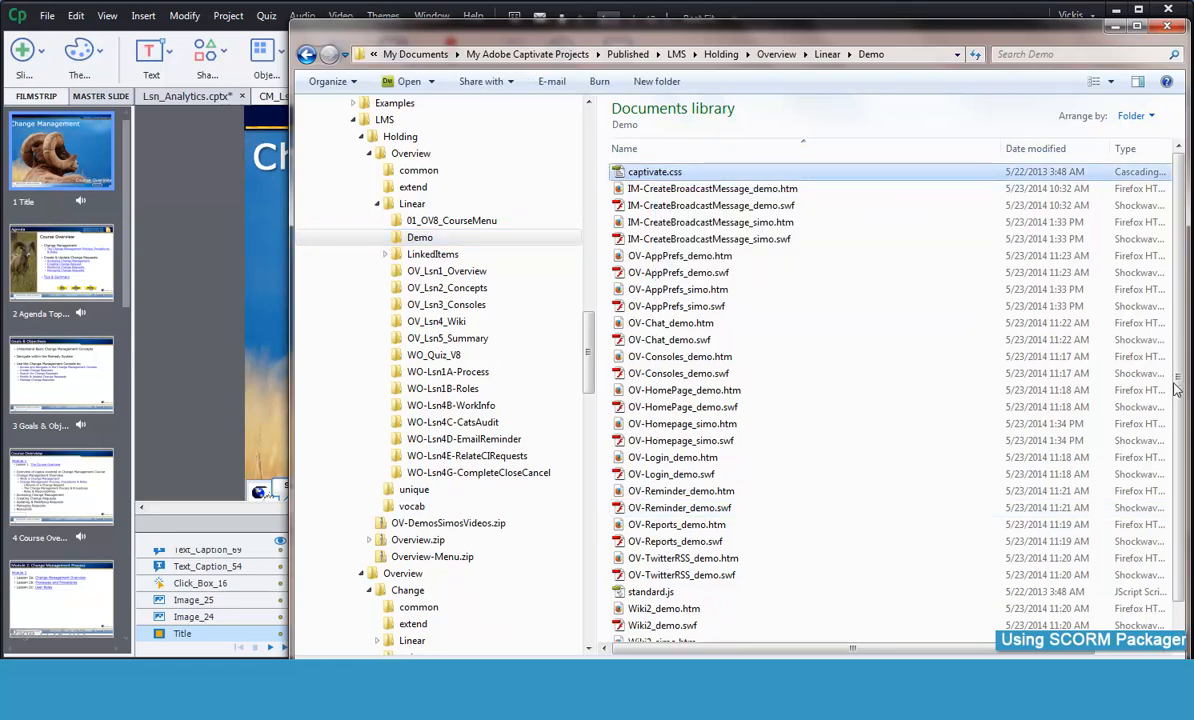
{"action": "scroll", "coordinate": [1181, 443], "scroll_direction": "down", "scroll_amount": 1}
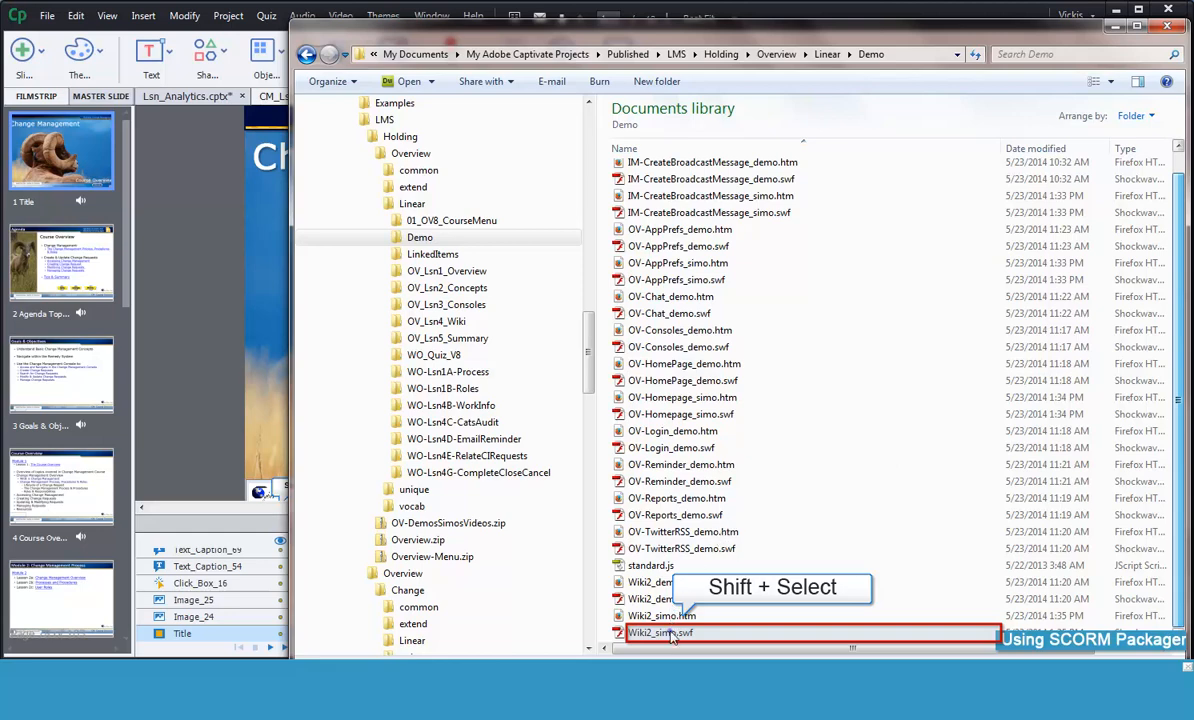
{"action": "left_click", "coordinate": [630, 628], "text": "shift"}
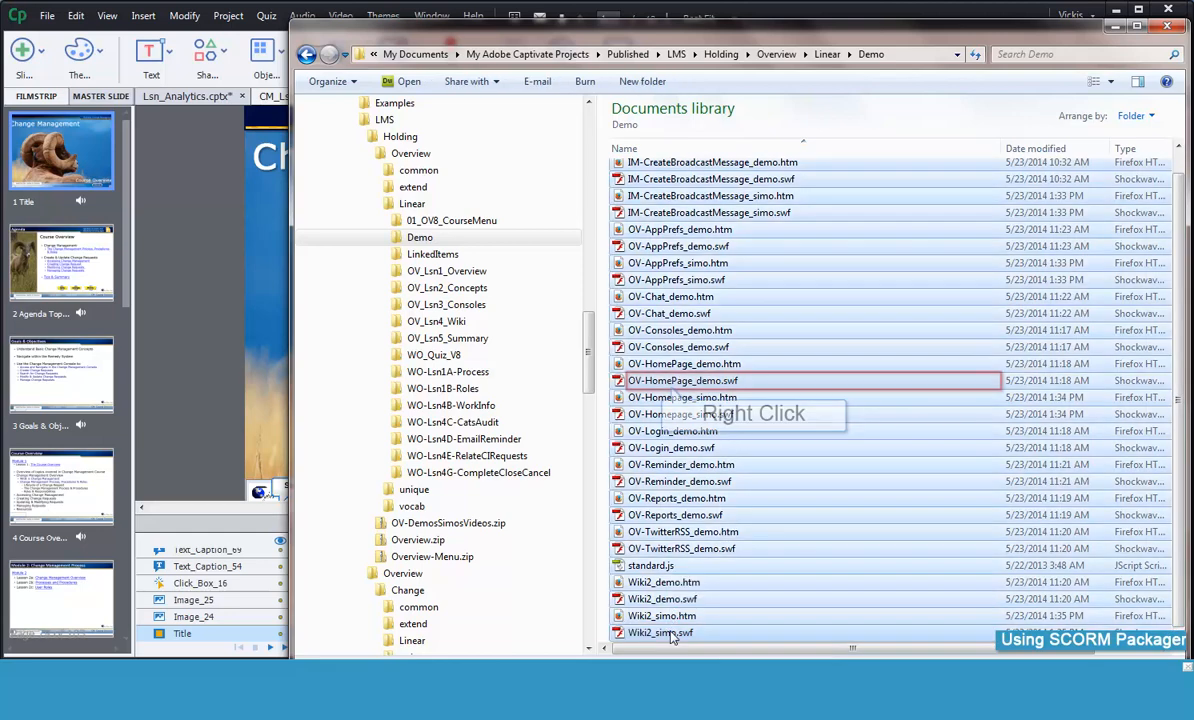
{"action": "right_click", "coordinate": [660, 386]}
{"action": "left_click", "coordinate": [699, 561]}
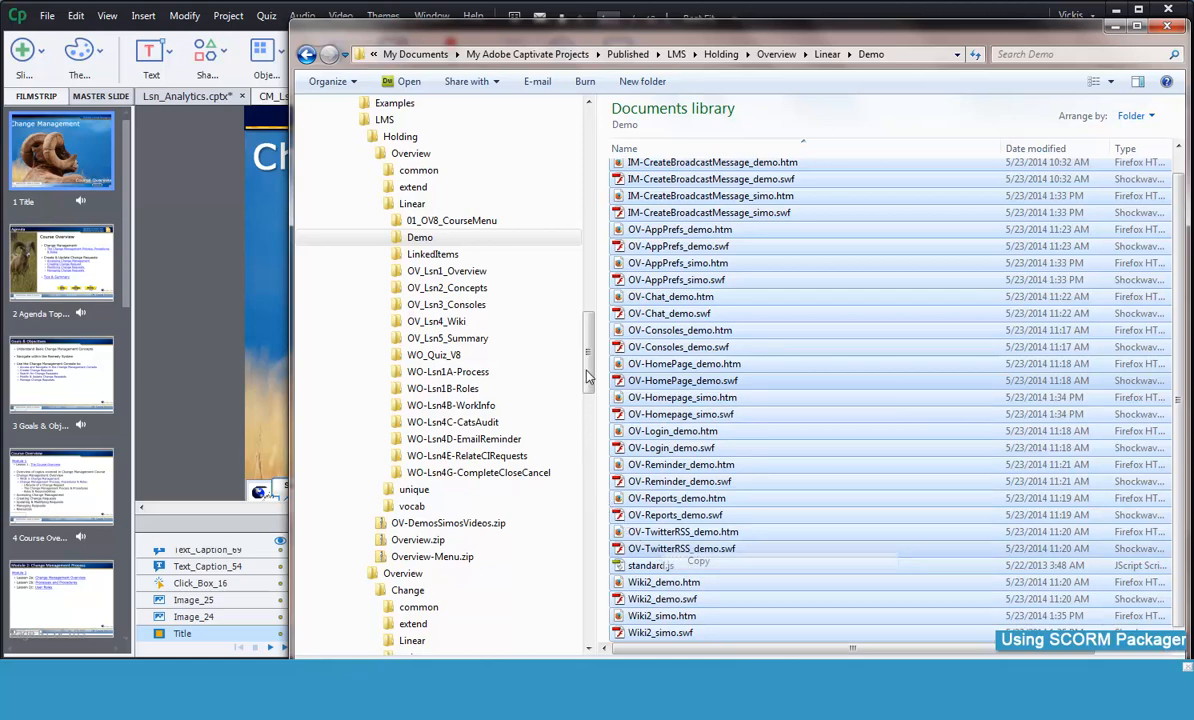
Open the Change\Linear folder that holds the lesson folders.
{"action": "scroll", "coordinate": [576, 376], "scroll_direction": "down", "scroll_amount": 8}
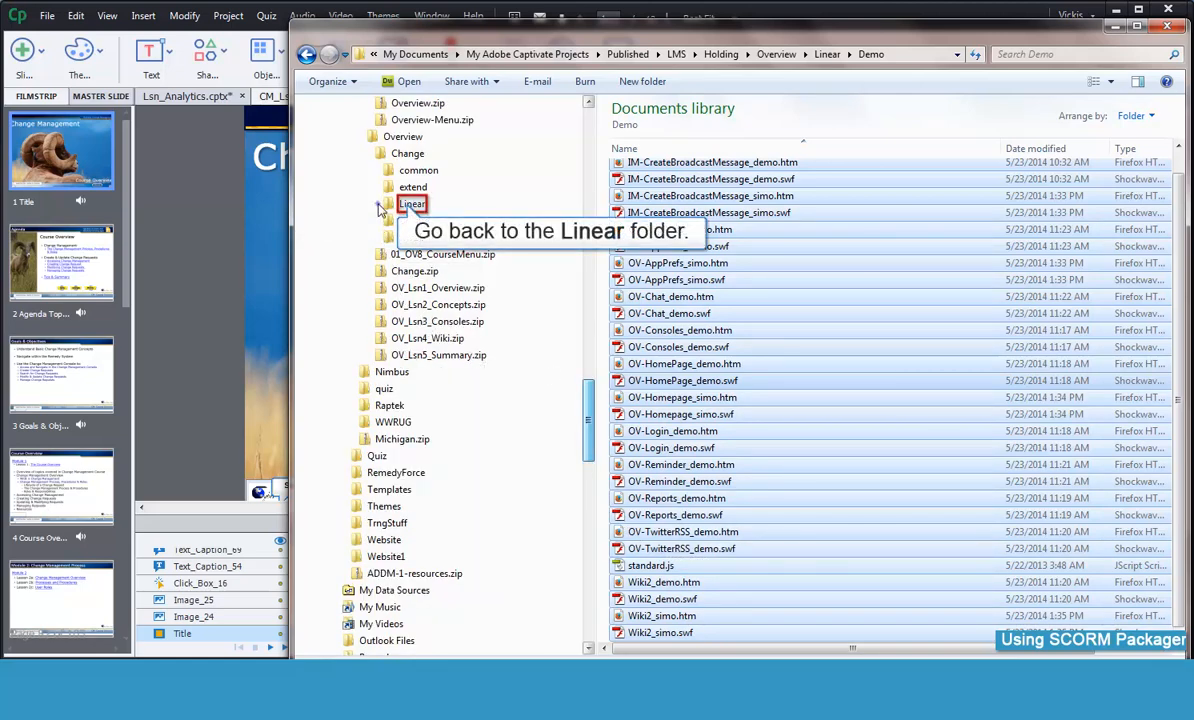
{"action": "left_click", "coordinate": [379, 204]}
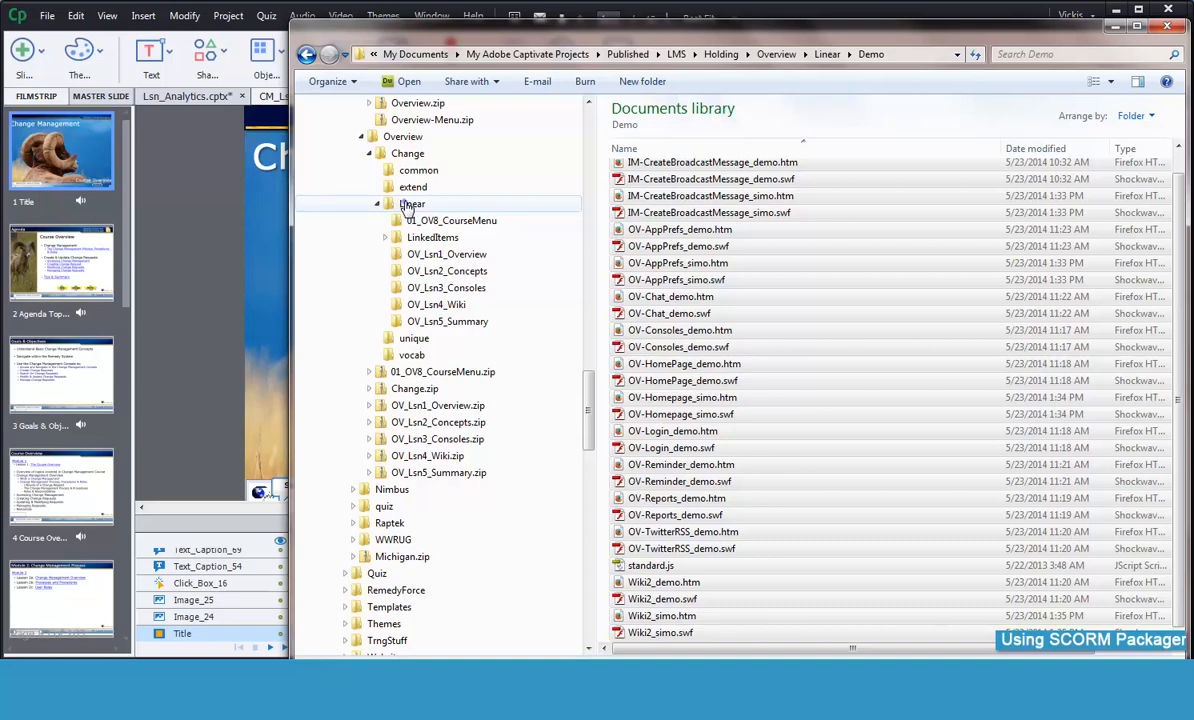
{"action": "left_click", "coordinate": [411, 204]}
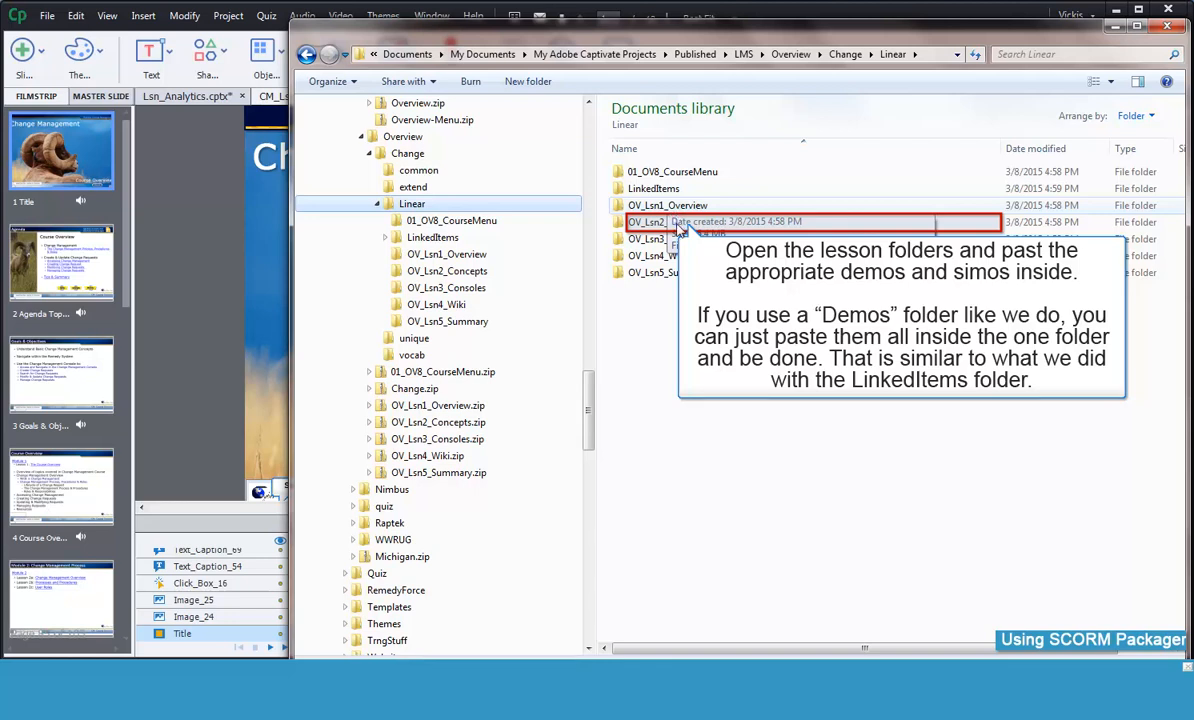
Open the OV_Lsn2_Concepts lesson folder and paste the copied demo and simulation files into it.
{"action": "double_click", "coordinate": [640, 222]}
{"action": "key", "text": "ctrl+v"}
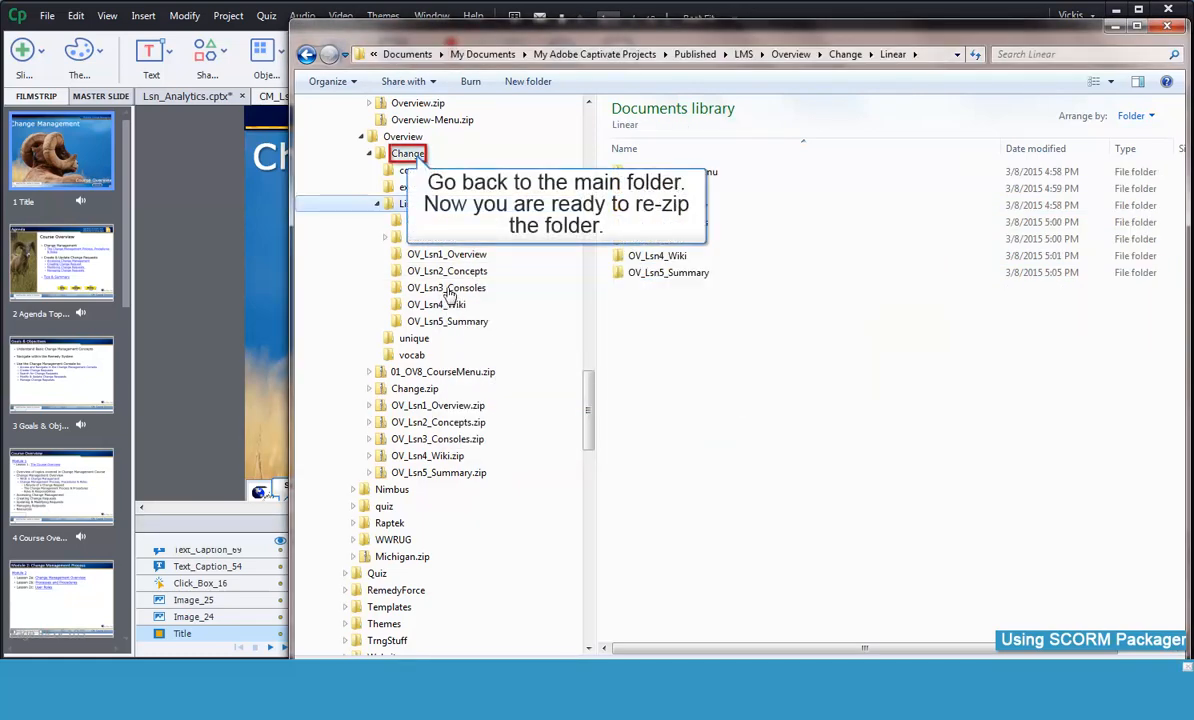
Inside the Change folder, compress all of its files and folders into a zipped folder.
{"action": "left_click", "coordinate": [408, 156]}
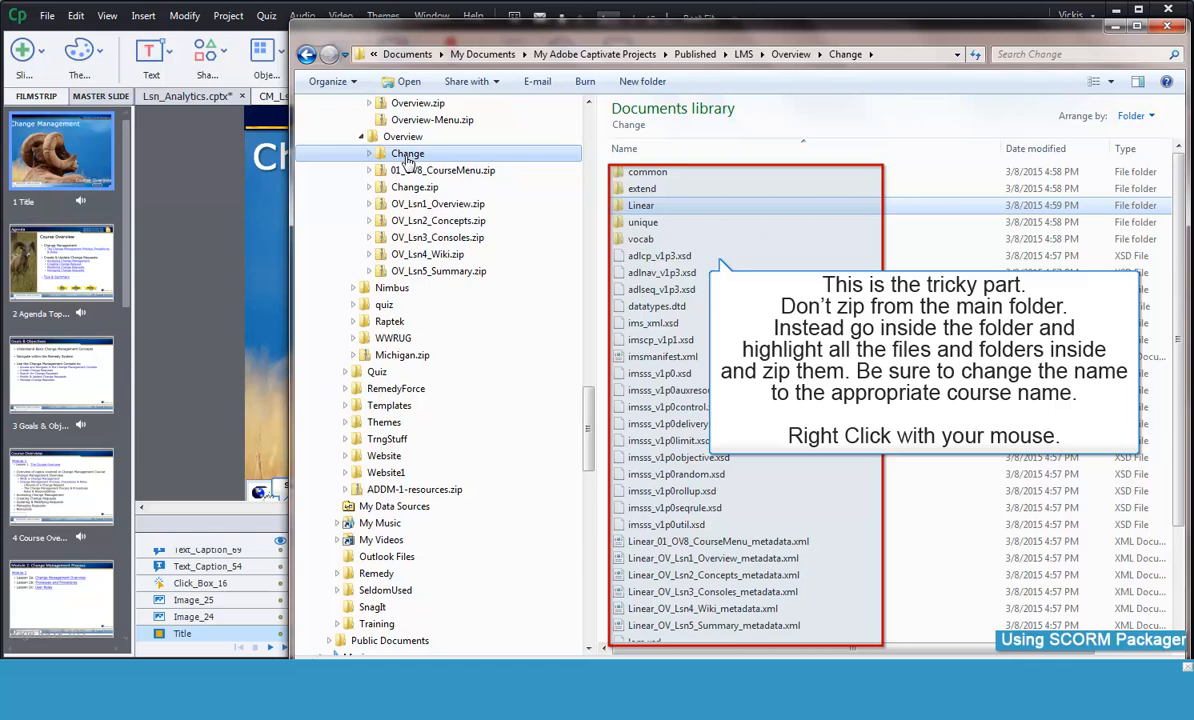
{"action": "right_click", "coordinate": [688, 297]}
{"action": "mouse_move", "coordinate": [470, 380]}
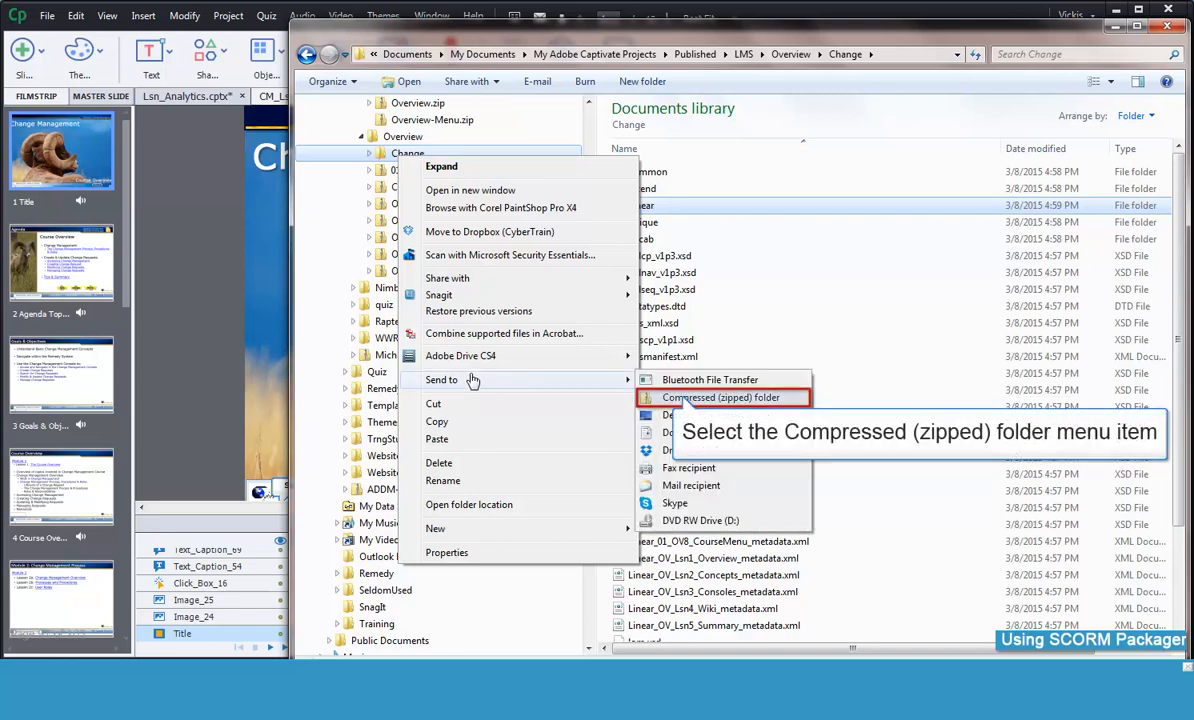
{"action": "left_click", "coordinate": [672, 398]}
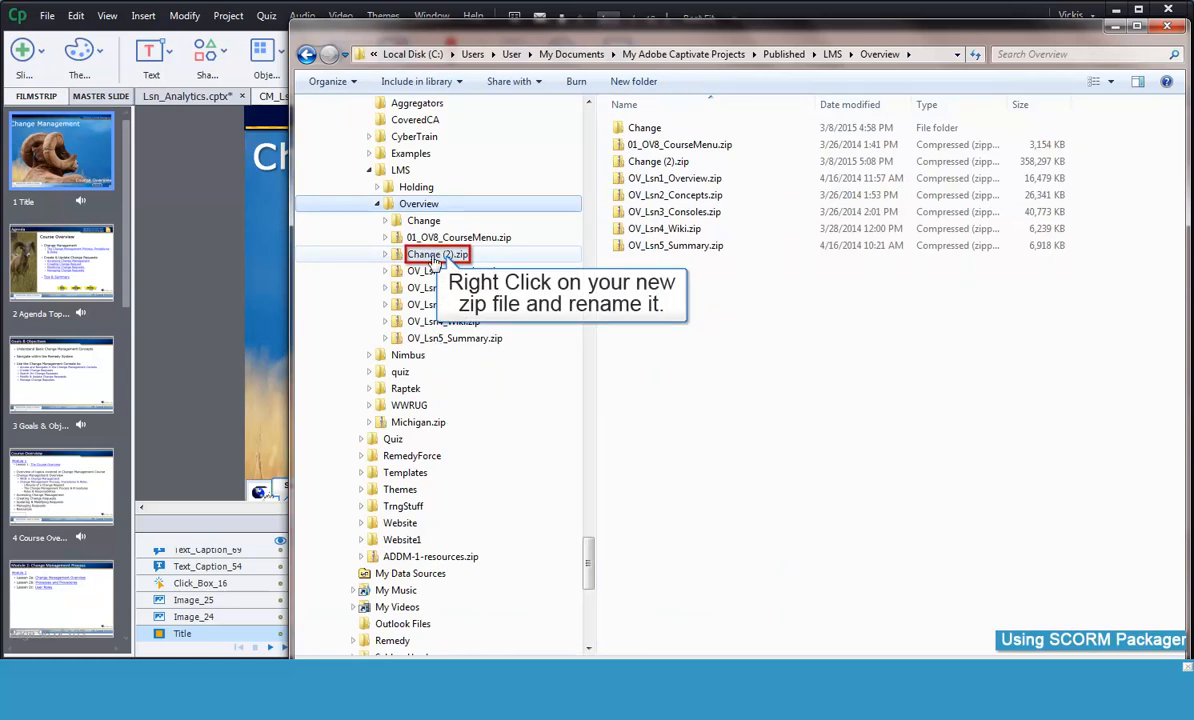
Rename the new Change (2).zip archive in the Overview folder as Change.zip and open it.
{"action": "right_click", "coordinate": [435, 256]}
{"action": "left_click", "coordinate": [500, 557]}
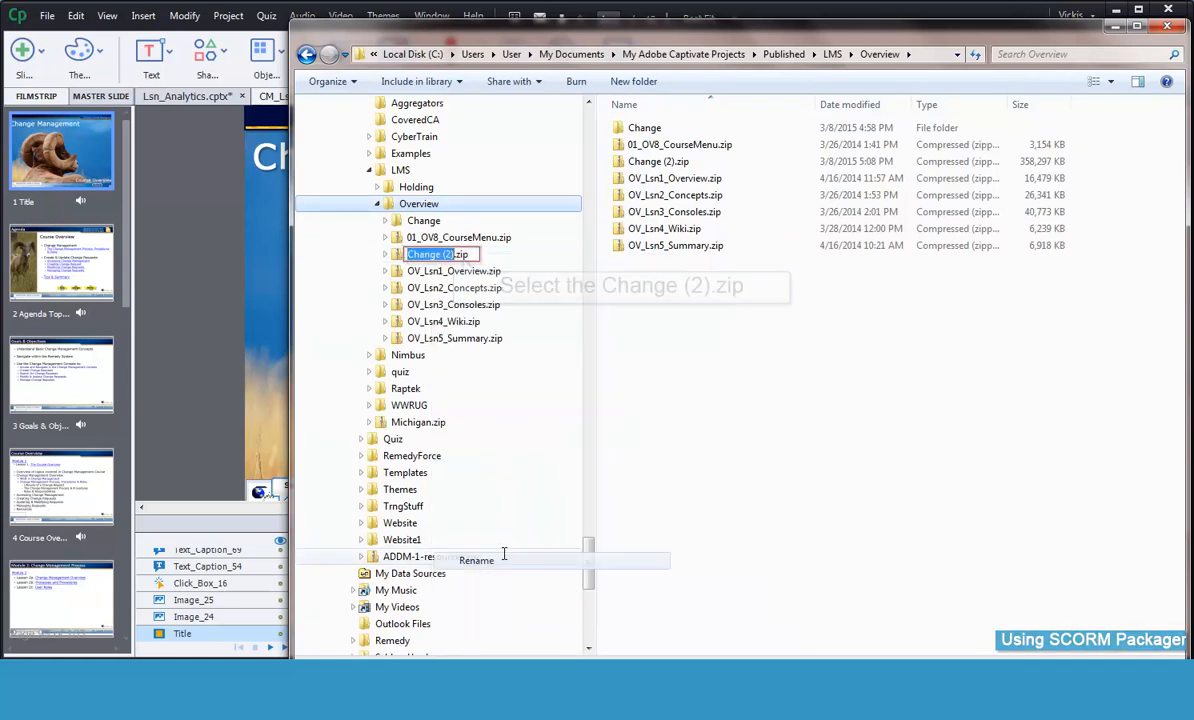
{"action": "type", "text": "Change"}
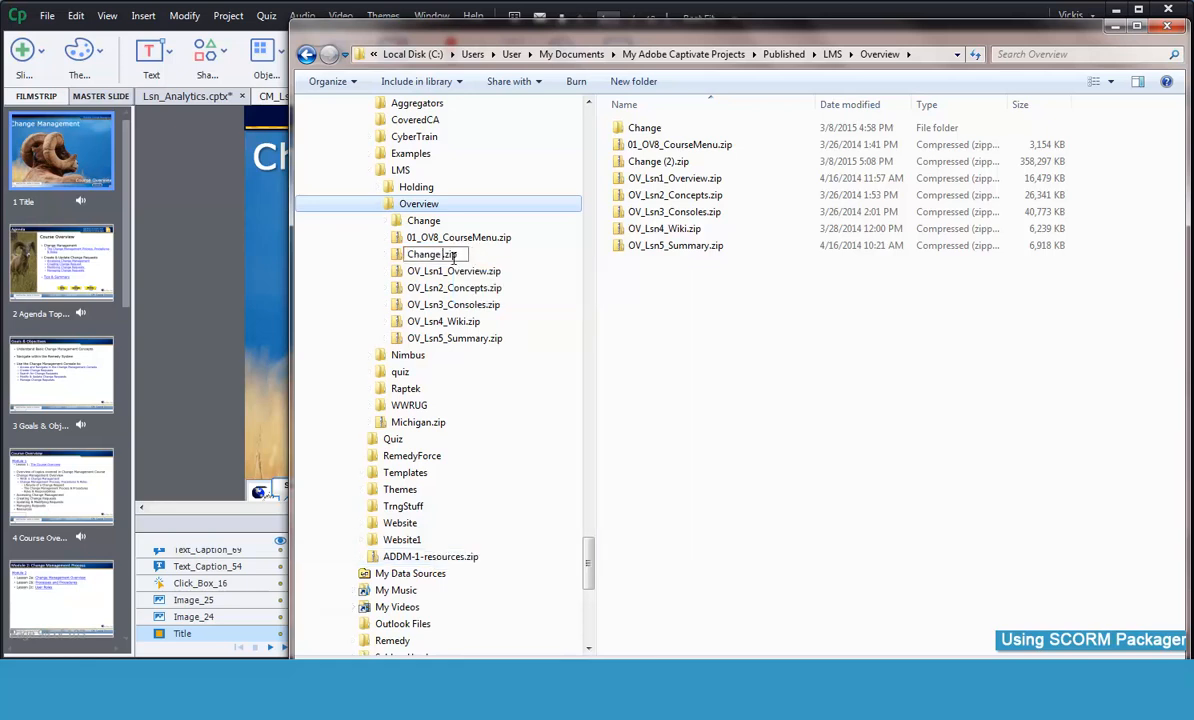
{"action": "key", "text": "Return"}
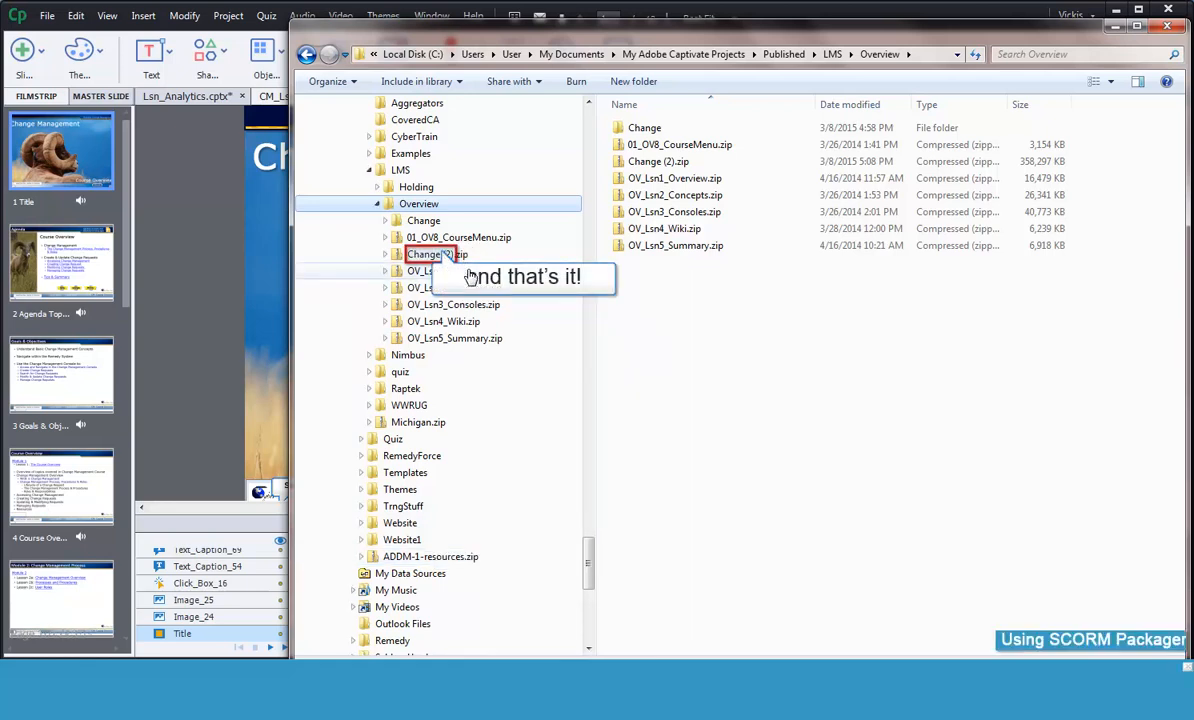
{"action": "left_click", "coordinate": [415, 254]}
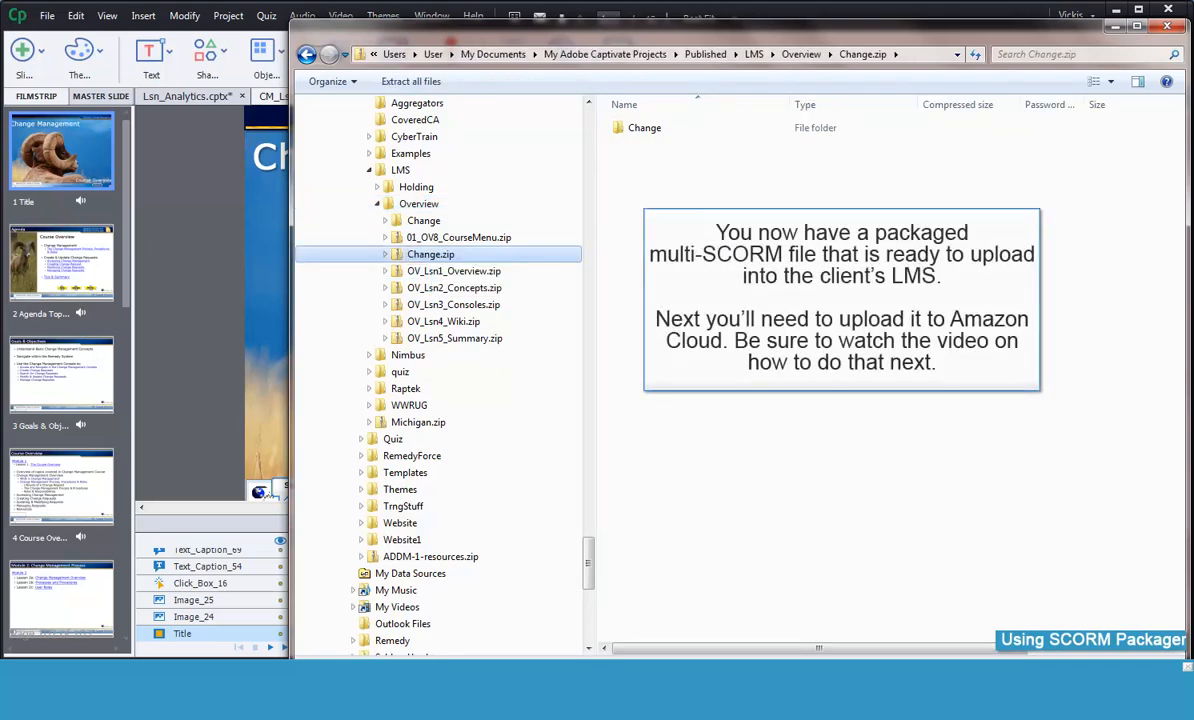